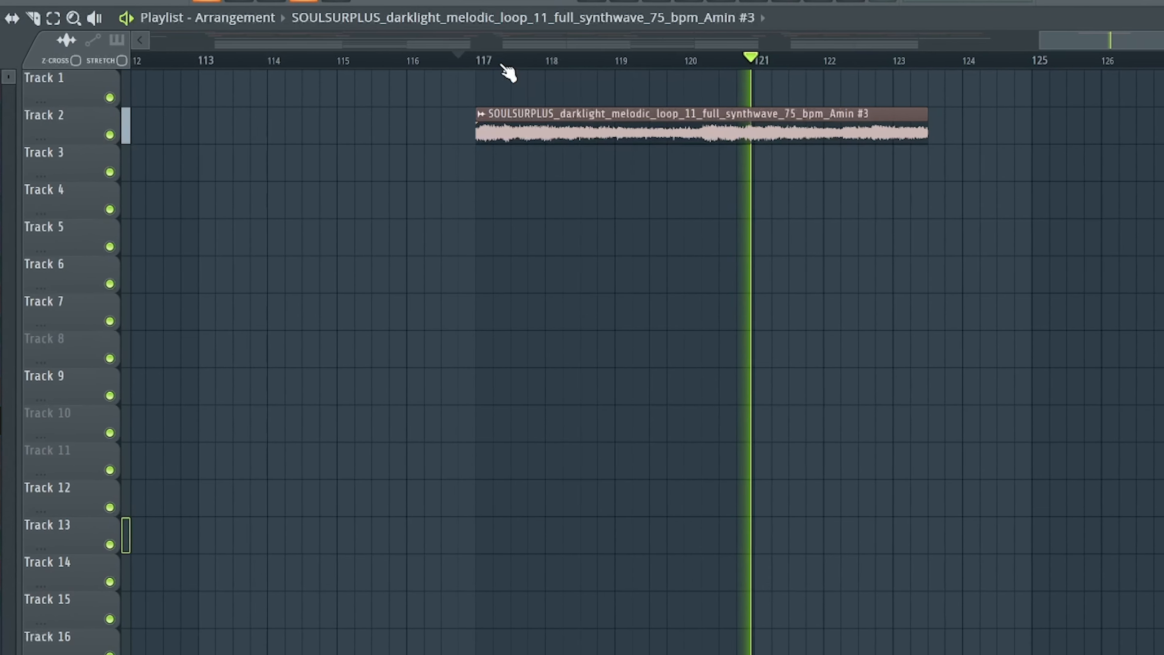
Listen to the unstretched SOULSURPLUS darklight melodic loop on Track 2 and stop the playback.
{"action": "left_click_drag", "start_coordinate": [905, 132], "coordinate": [887, 149]}
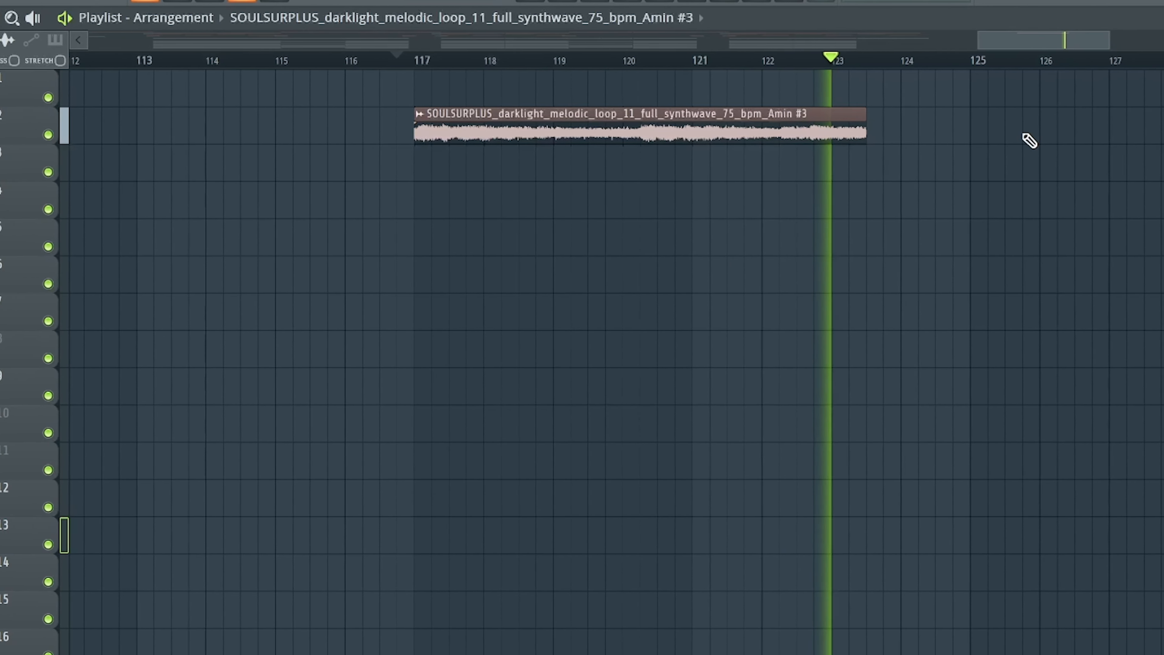
{"action": "key", "text": "space"}
{"action": "scroll", "coordinate": [823, 166], "scroll_direction": "up", "scroll_amount": 2}
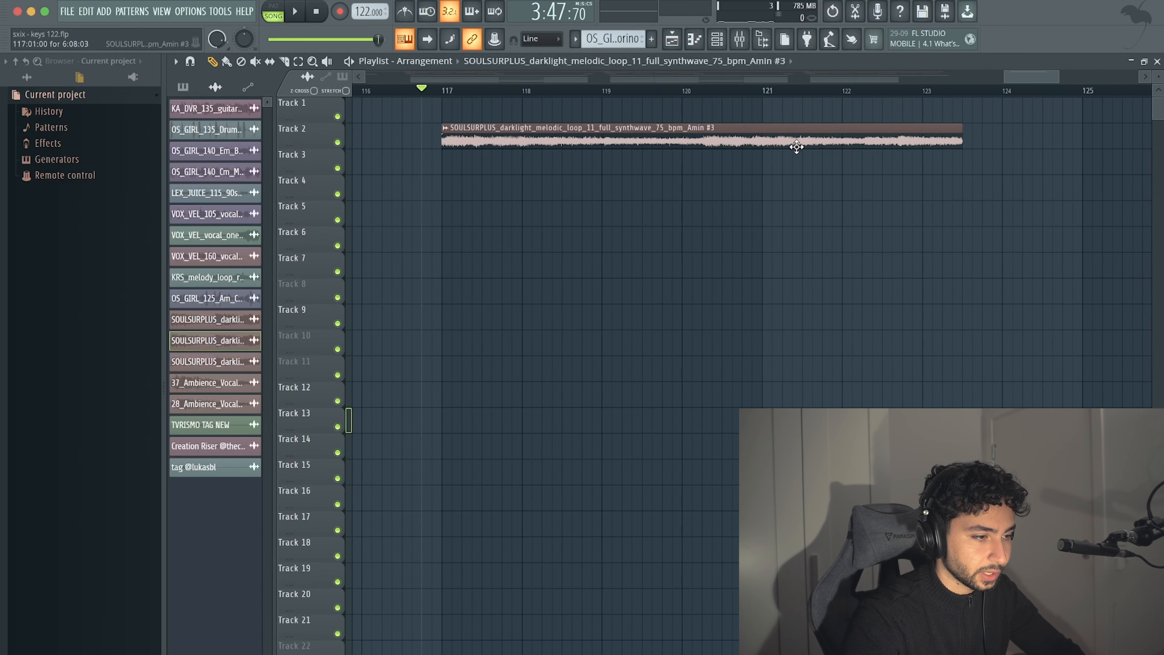
{"action": "scroll", "coordinate": [734, 133], "scroll_direction": "down", "scroll_amount": 2}
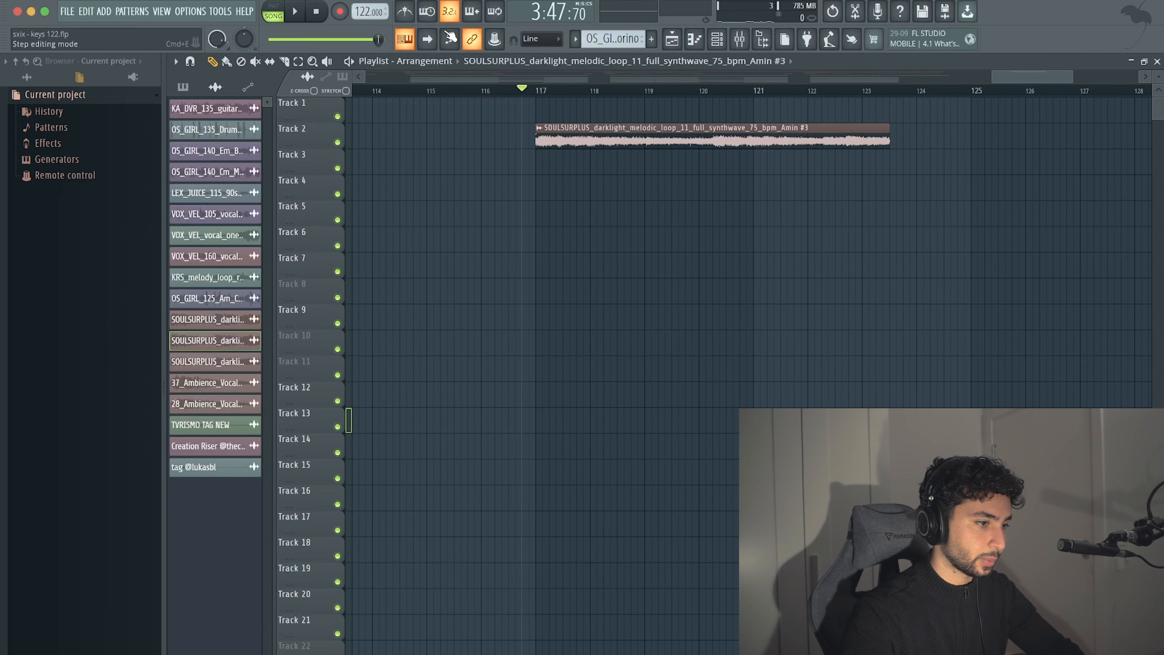
Time-stretch the SOULSURPLUS loop clip on Track 2 to fill bars 117 to 125 and close its settings.
{"action": "double_click", "coordinate": [695, 145]}
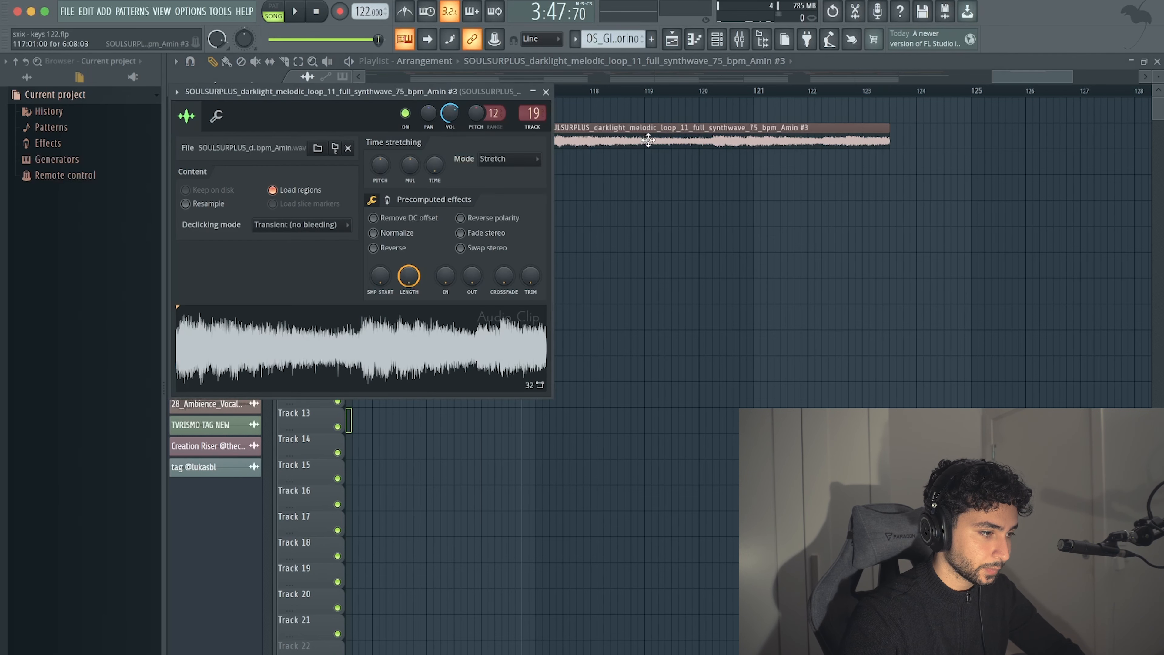
{"action": "left_click_drag", "start_coordinate": [506, 93], "coordinate": [807, 253]}
{"action": "left_click_drag", "start_coordinate": [734, 325], "coordinate": [734, 295]}
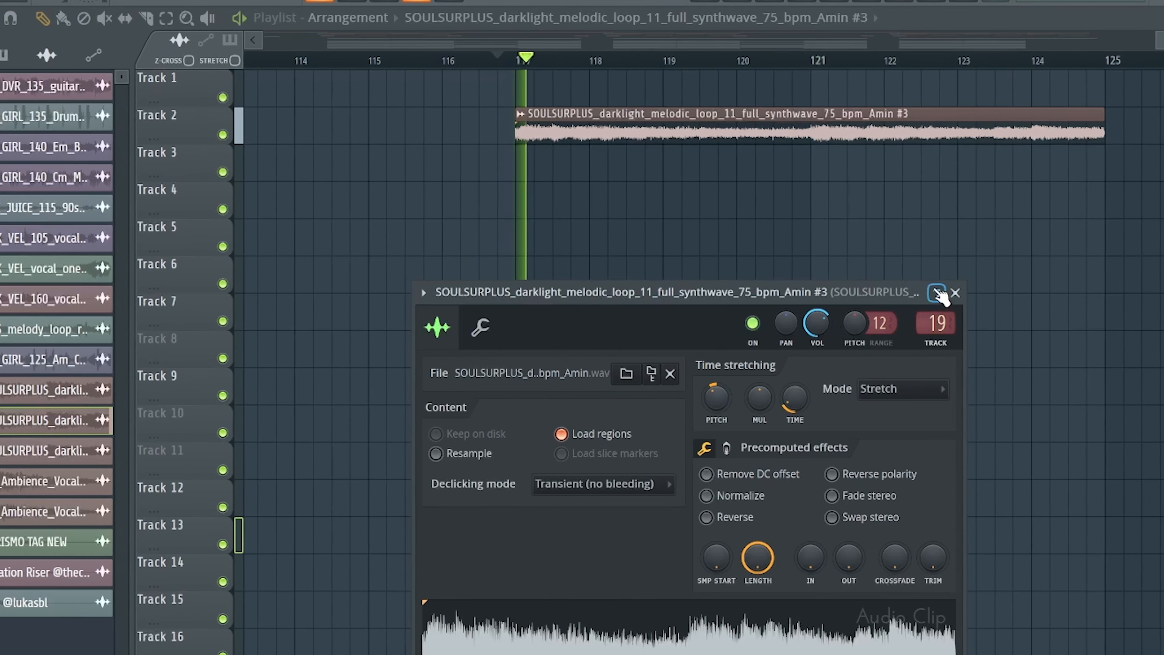
{"action": "left_click", "coordinate": [846, 251]}
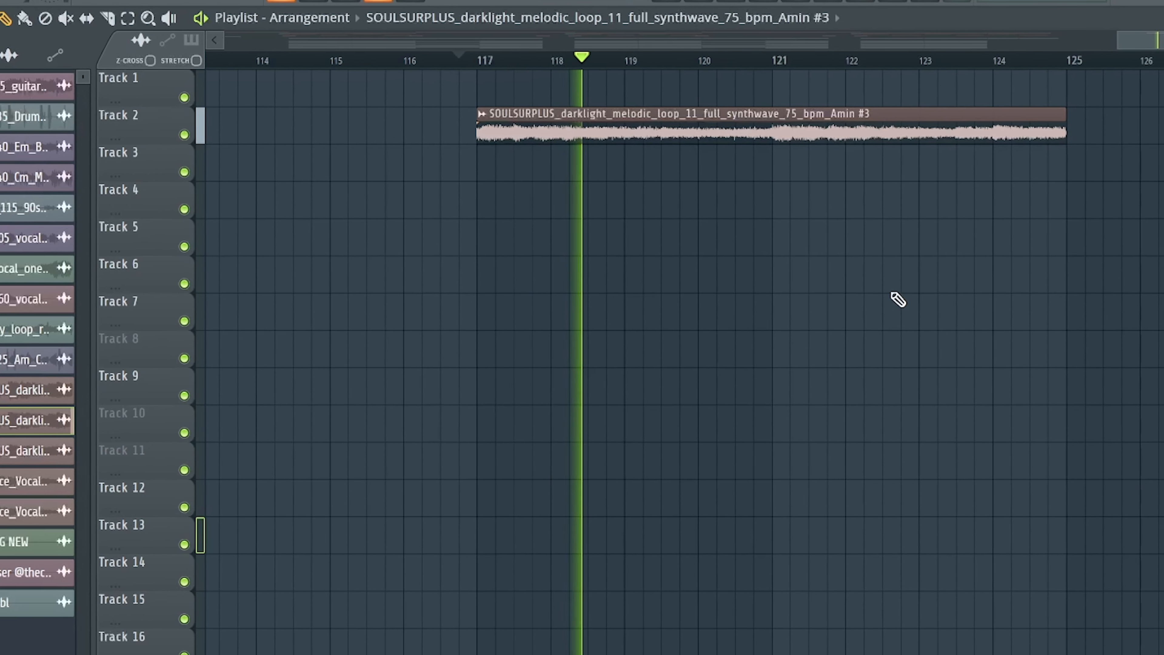
Review the stretched loop in the playlist and view the Fruity parametric EQ 2 on its mixer track 19.
{"action": "scroll", "coordinate": [800, 304], "scroll_direction": "down", "scroll_amount": 1}
{"action": "scroll", "coordinate": [768, 304], "scroll_direction": "down", "scroll_amount": 1}
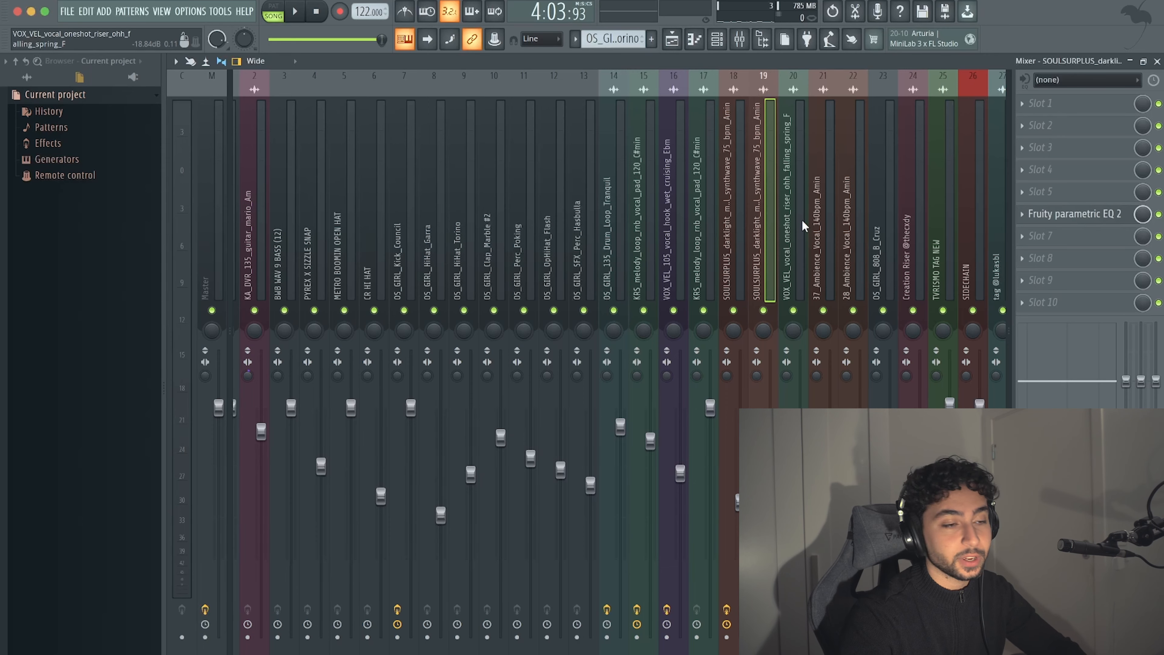
{"action": "left_click", "coordinate": [1072, 214]}
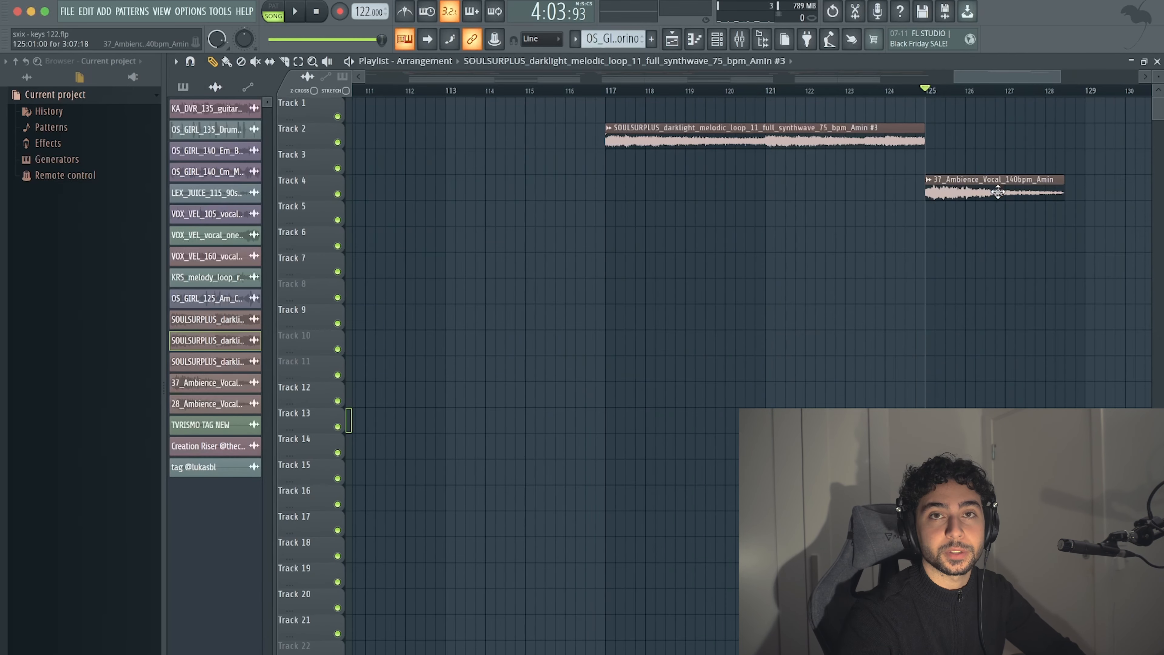
Examine the pitch and EQ settings of the 37_Ambience_Vocal clips on Track 4 and return to the playlist.
{"action": "double_click", "coordinate": [997, 192]}
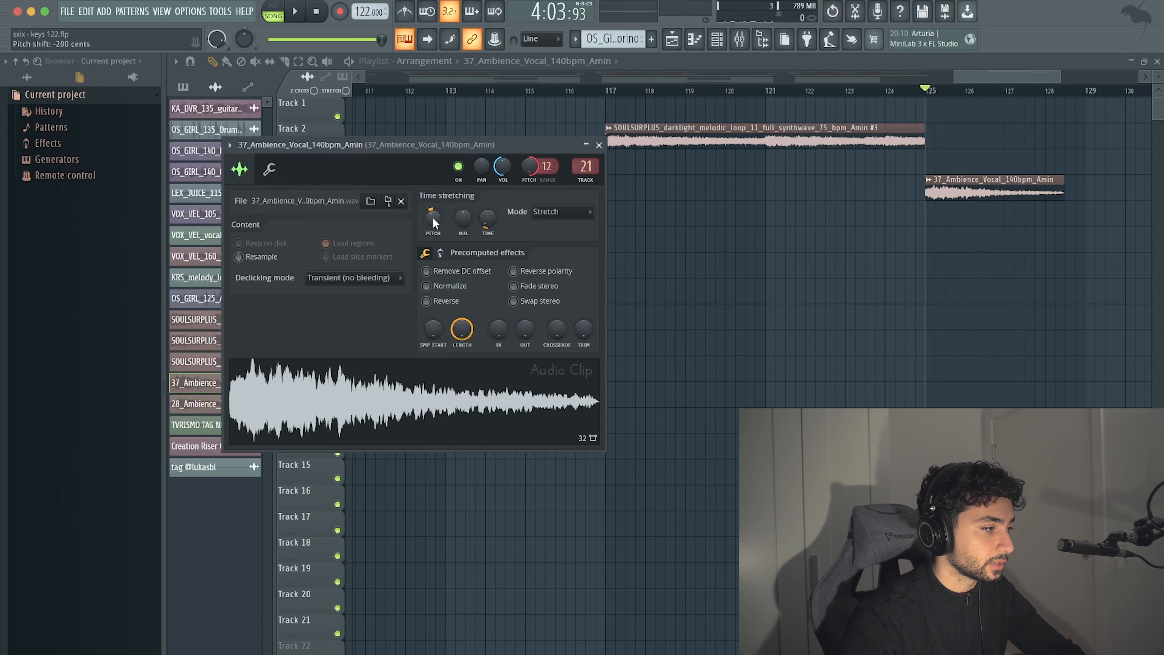
{"action": "left_click", "coordinate": [599, 145]}
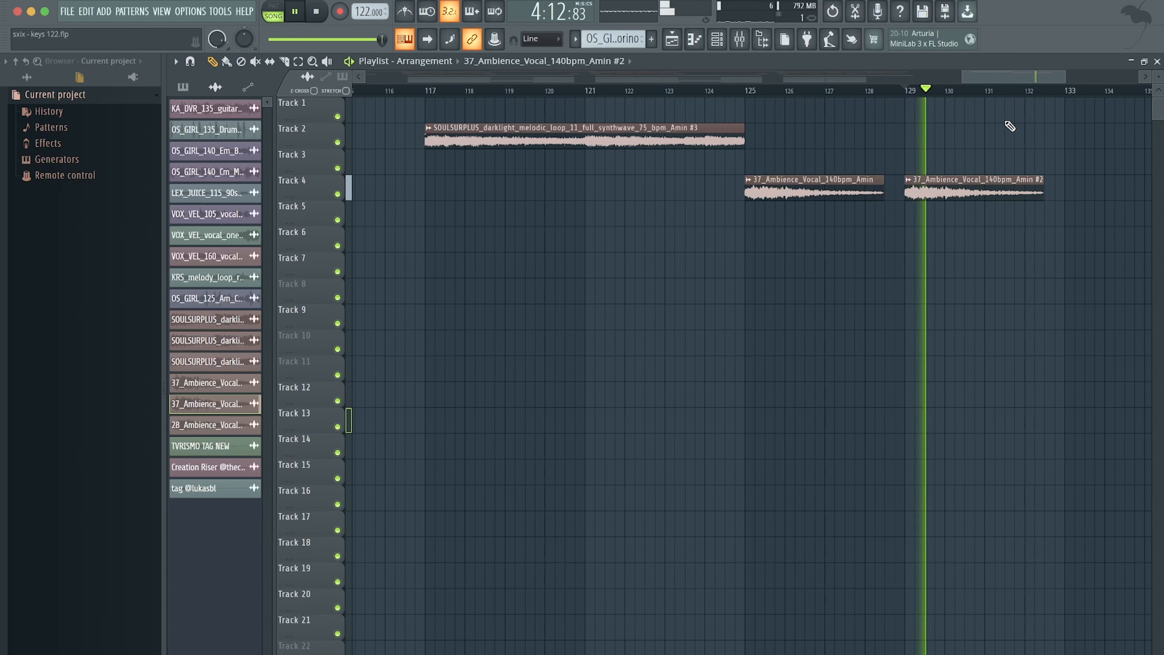
{"action": "double_click", "coordinate": [973, 187]}
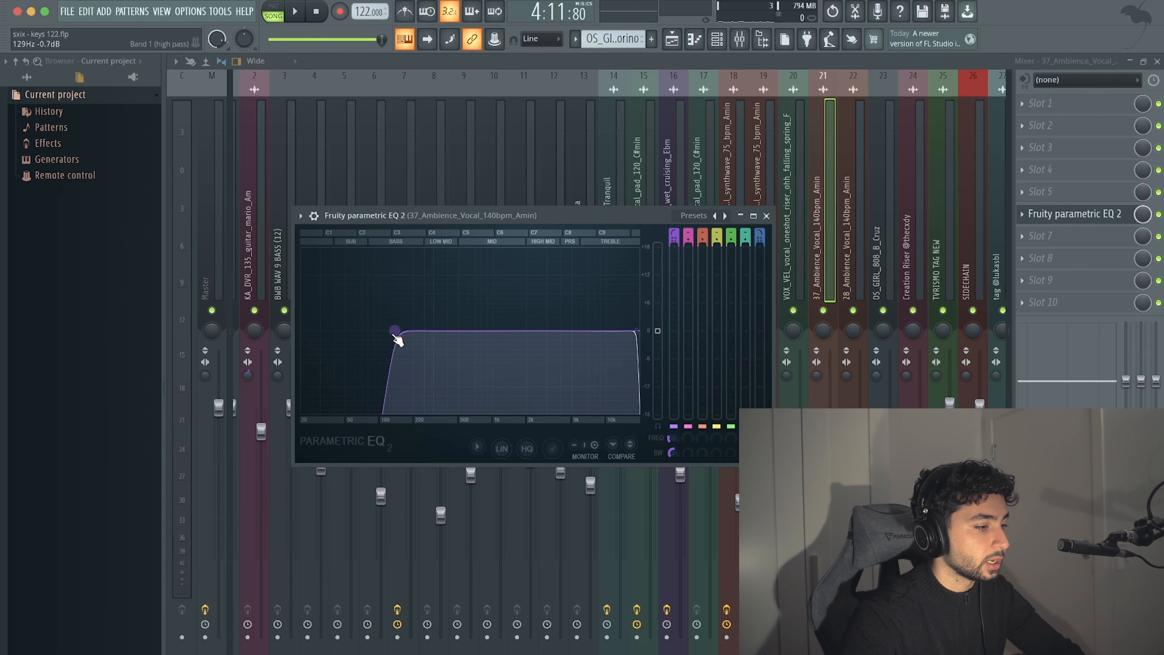
{"action": "key", "text": "F5"}
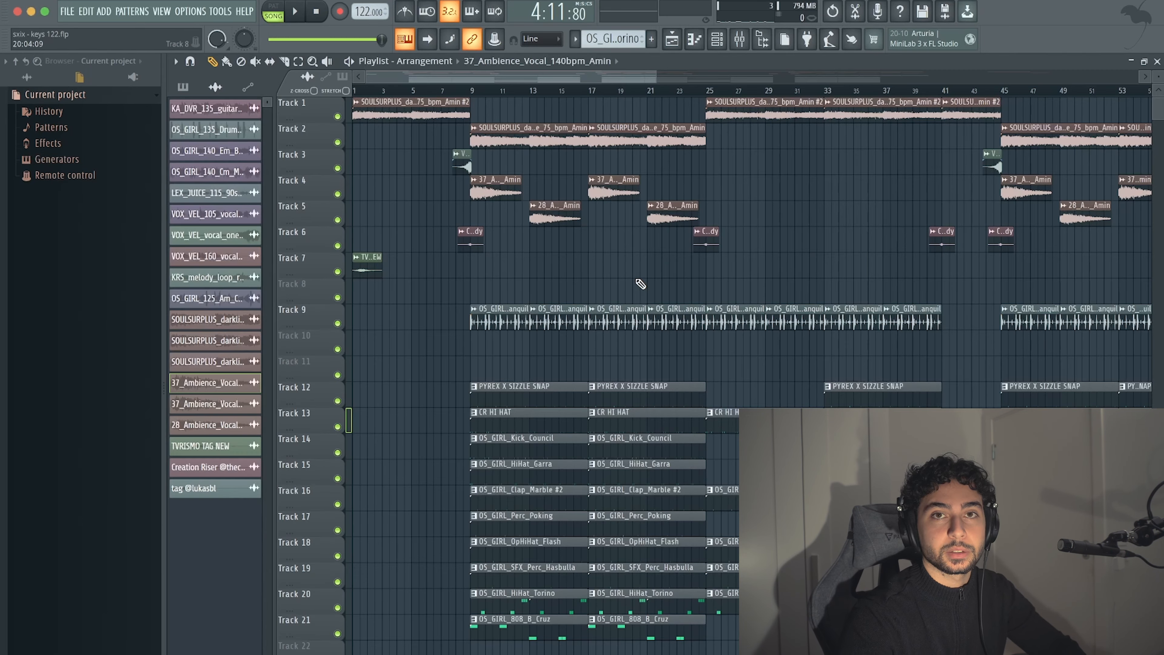
Inspect the sampler settings of the OS_GIRL_Kick_Council channel in the channel rack.
{"action": "scroll", "coordinate": [515, 305], "scroll_direction": "up", "scroll_amount": 2}
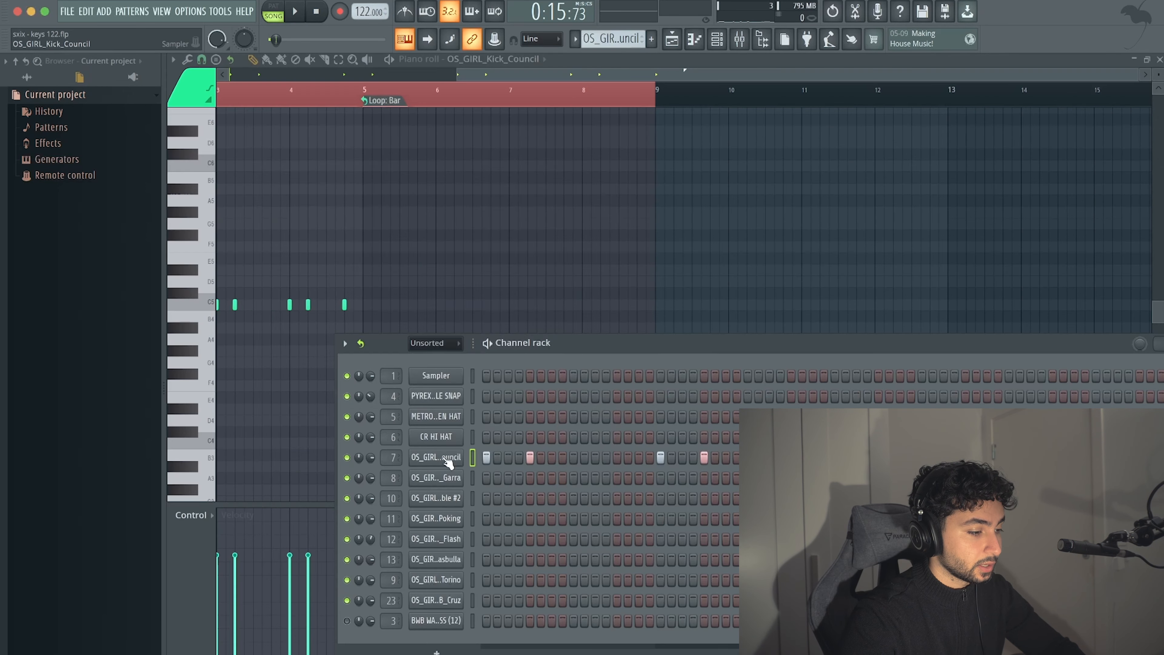
{"action": "left_click", "coordinate": [444, 459]}
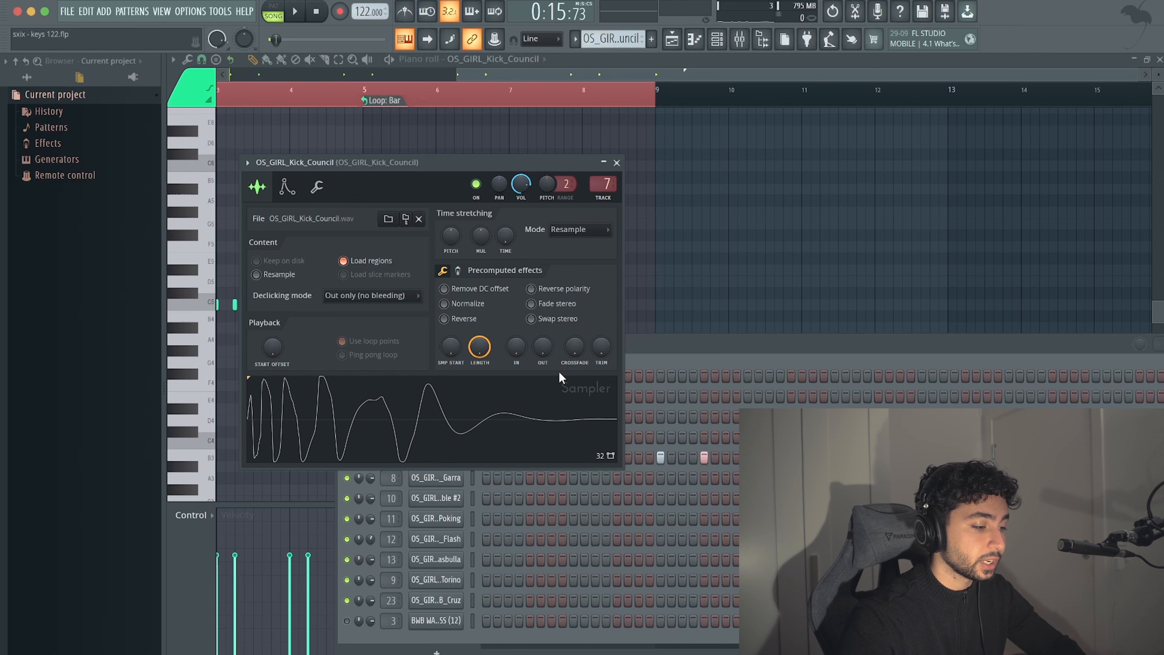
{"action": "left_click", "coordinate": [617, 162]}
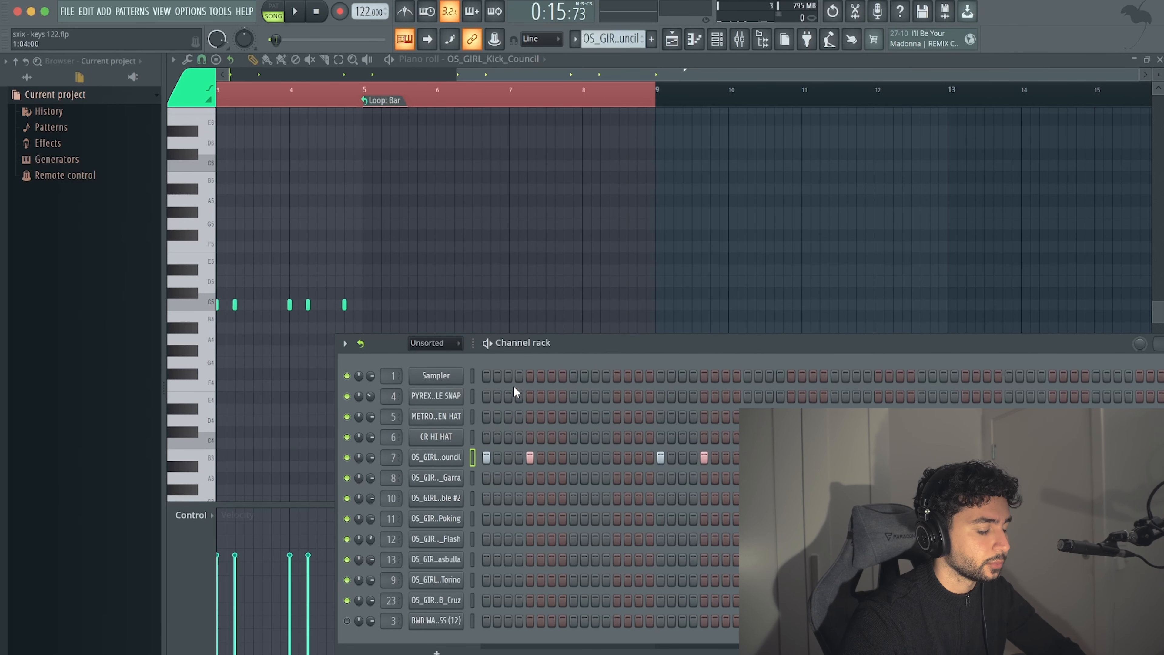
{"action": "left_click", "coordinate": [449, 458]}
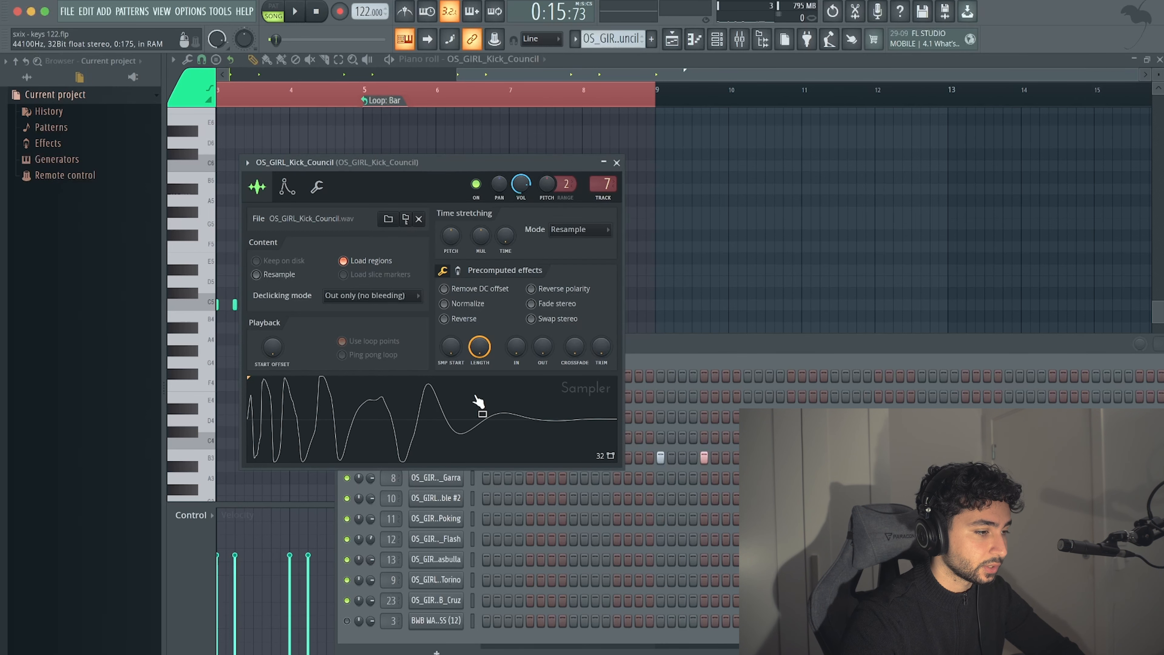
Enable the effect slots on the OS_GIRL_Kick_Council mixer track and open its Fruity parametric EQ 2.
{"action": "key", "text": "F9"}
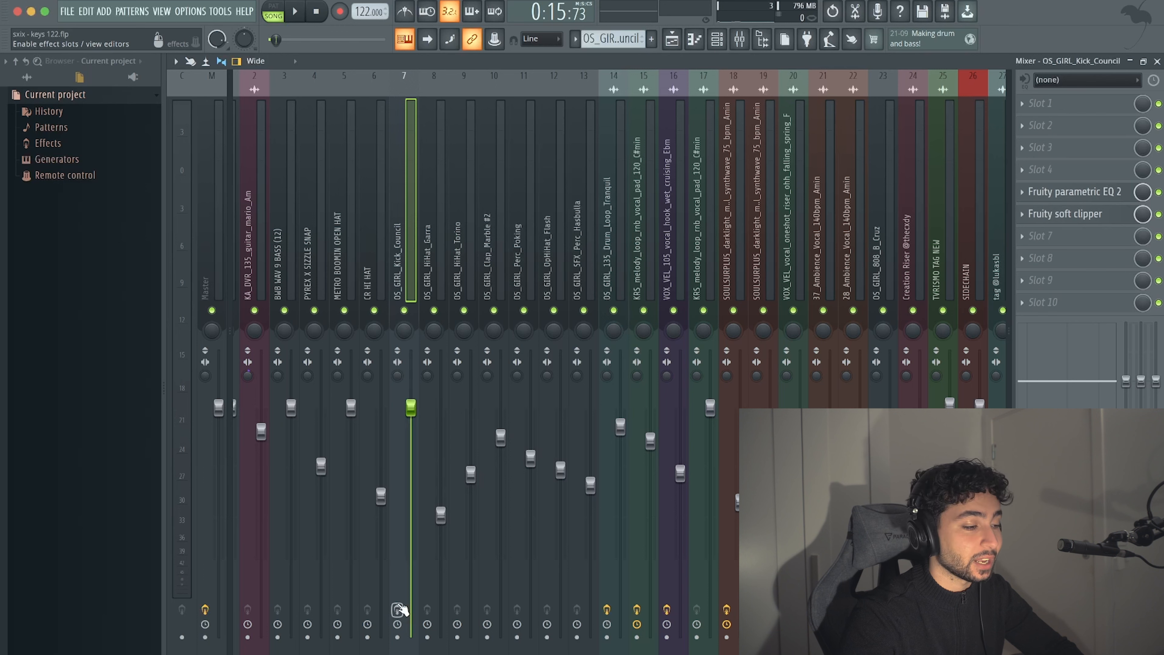
{"action": "left_click", "coordinate": [398, 609]}
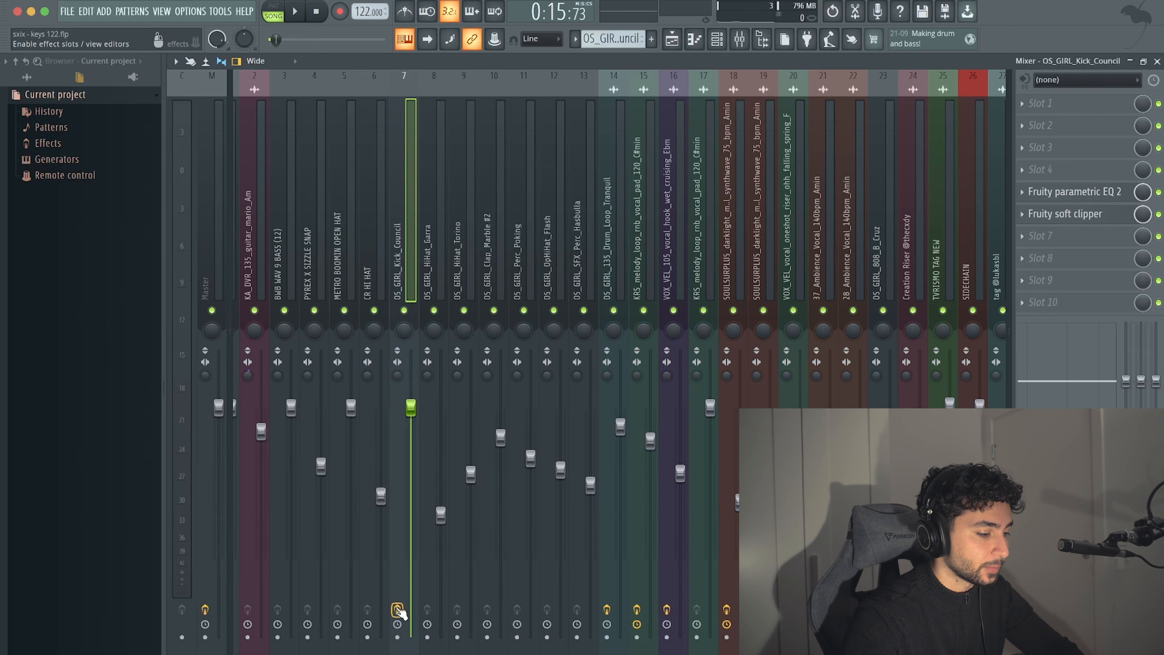
{"action": "left_click", "coordinate": [1109, 192]}
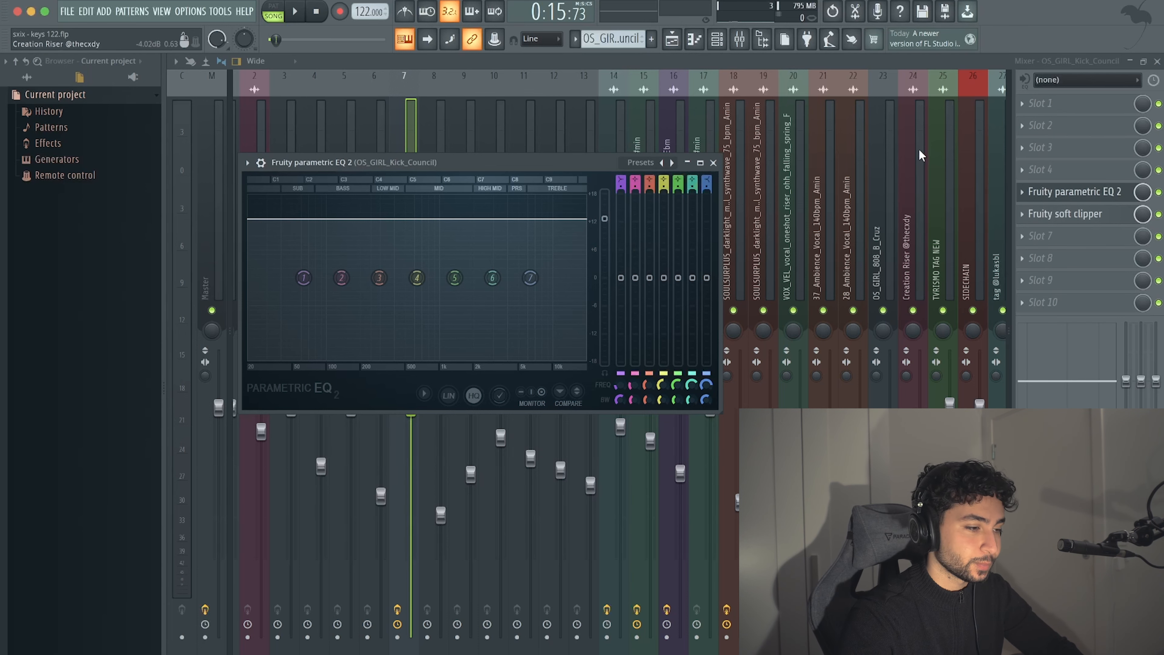
Add another Fruity parametric EQ 2 in slot 4 of the kick's mixer track and raise its main level to about +12 dB.
{"action": "left_click", "coordinate": [1040, 169]}
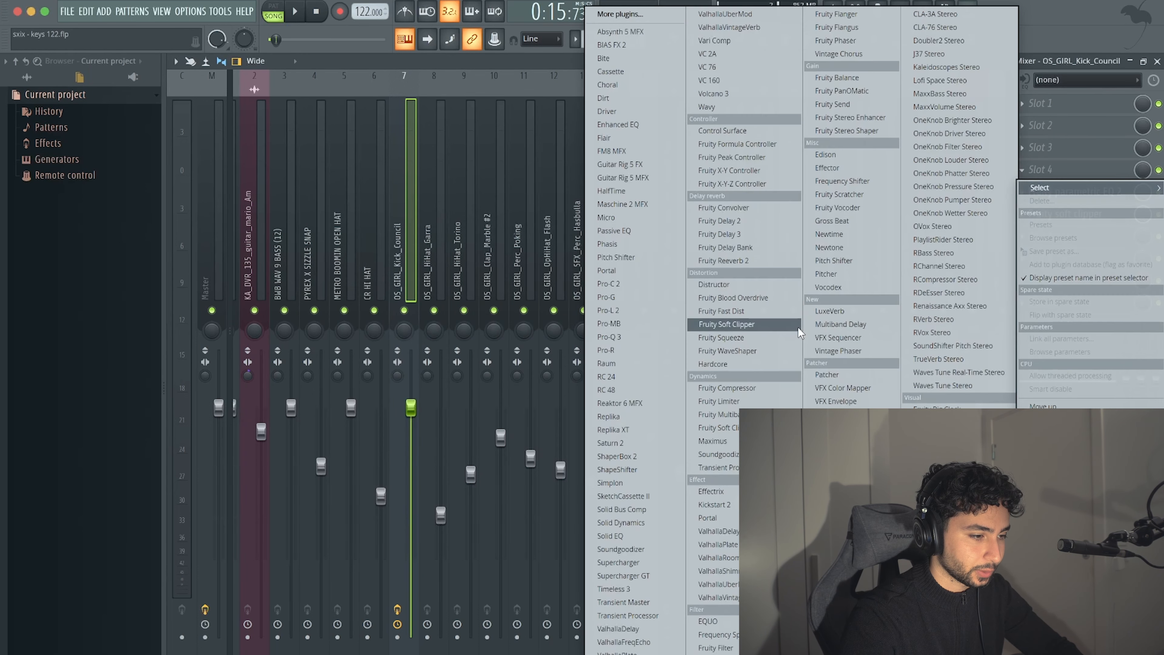
{"action": "left_click", "coordinate": [724, 654]}
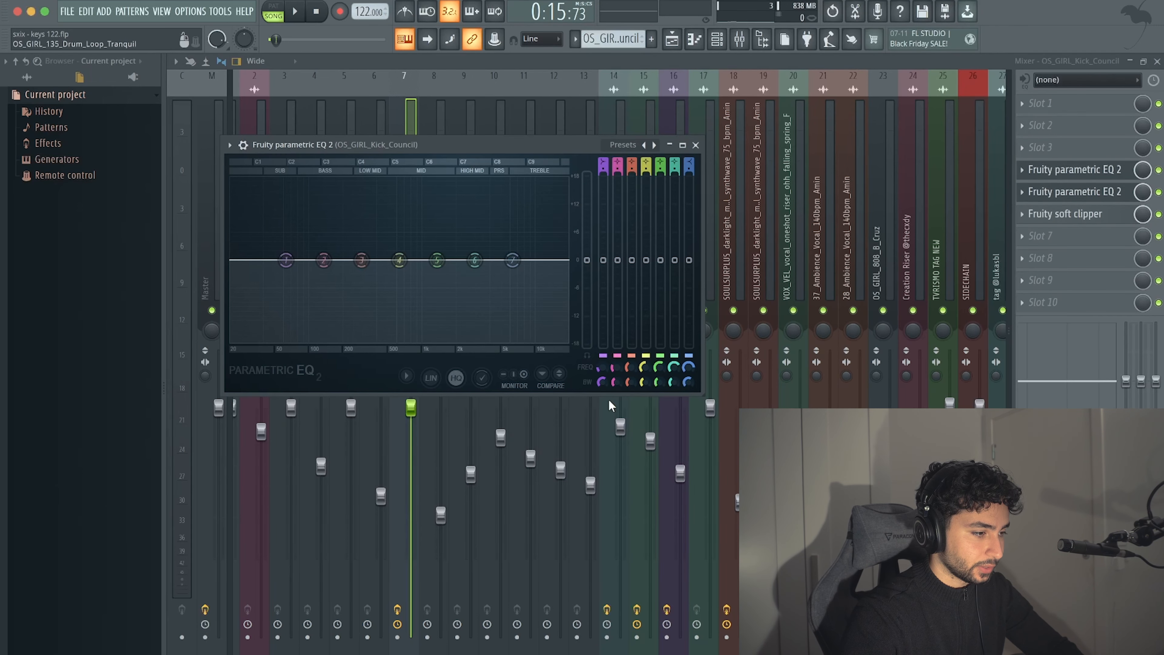
{"action": "left_click_drag", "start_coordinate": [587, 259], "coordinate": [587, 204]}
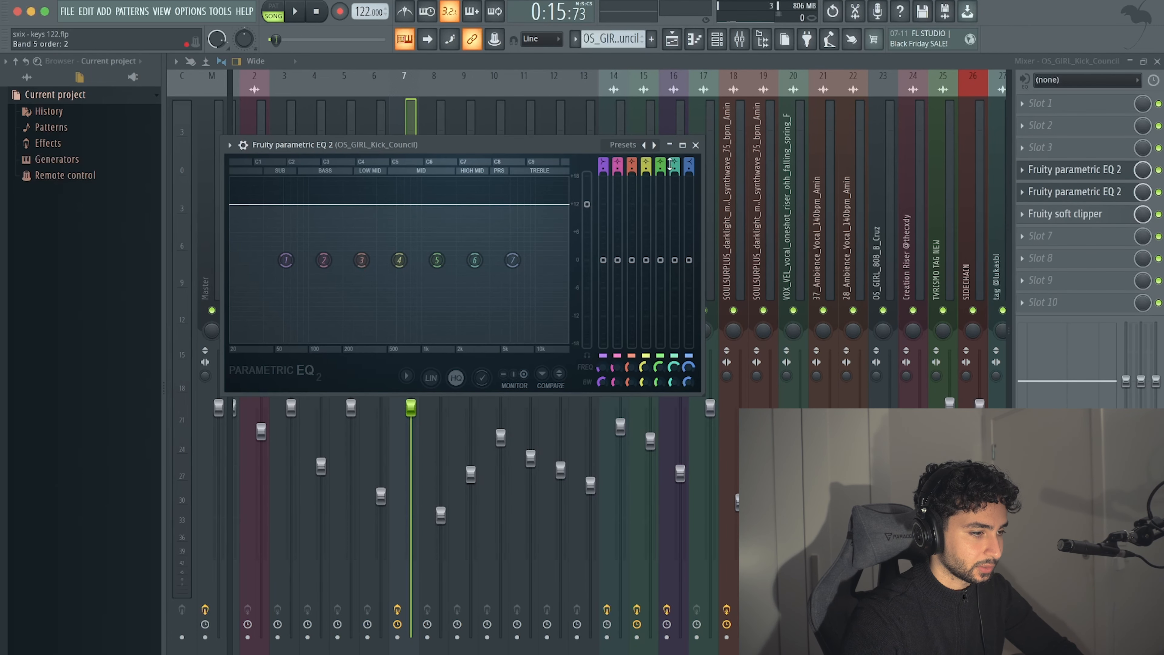
{"action": "left_click", "coordinate": [696, 145]}
View the kick's Fruity soft clipper settings and play the kick while toggling the clipper to compare the sound.
{"action": "left_click", "coordinate": [1068, 214]}
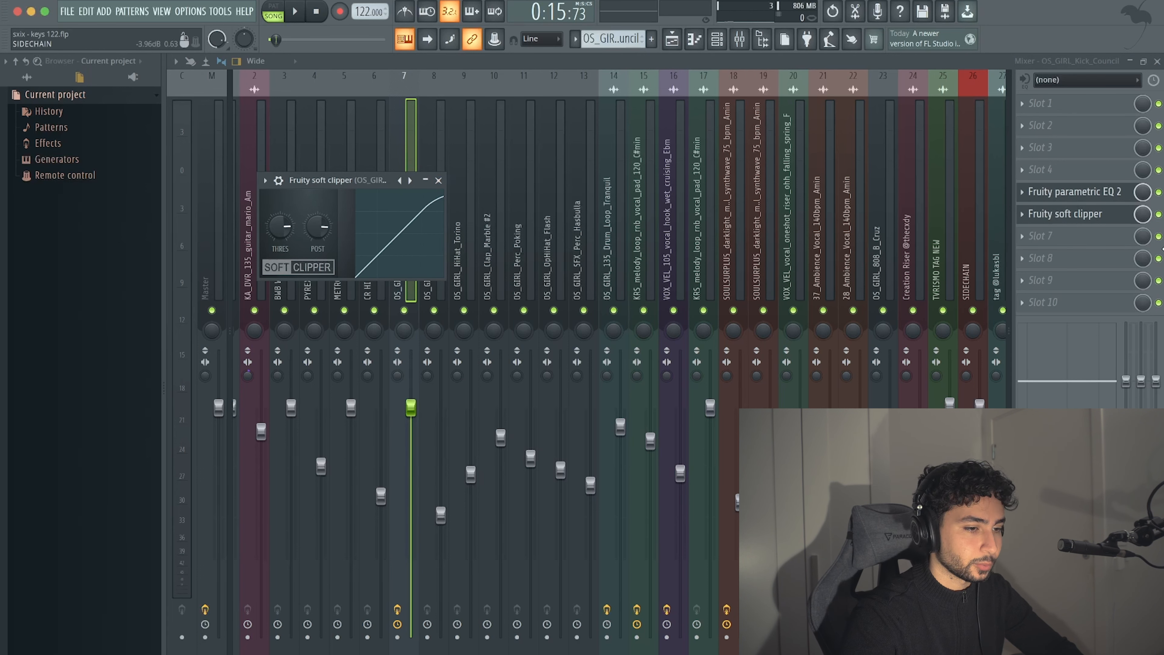
{"action": "left_click", "coordinate": [438, 180]}
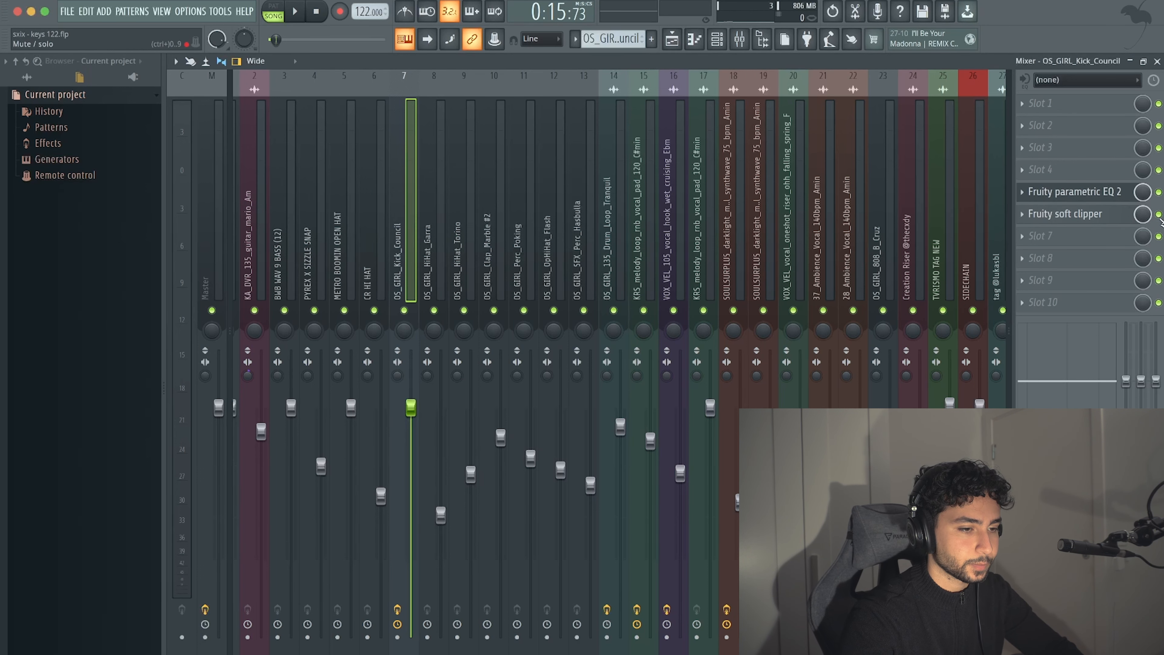
{"action": "key", "text": "space"}
{"action": "left_click", "coordinate": [1158, 216]}
{"action": "key", "text": "space"}
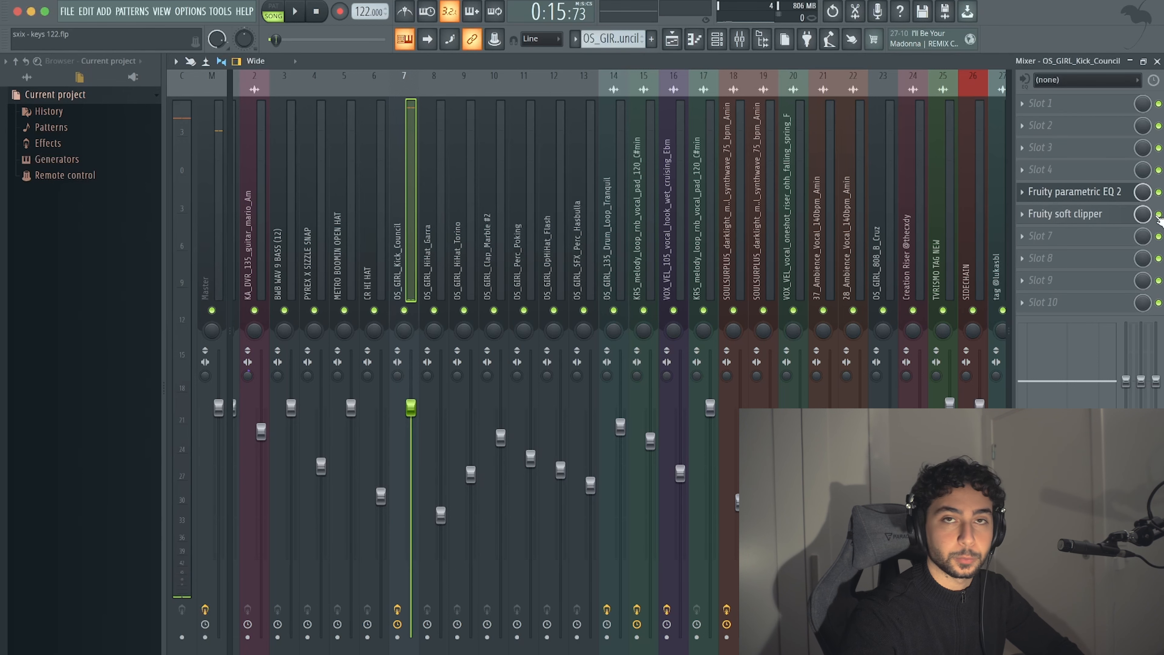
{"action": "key", "text": "space"}
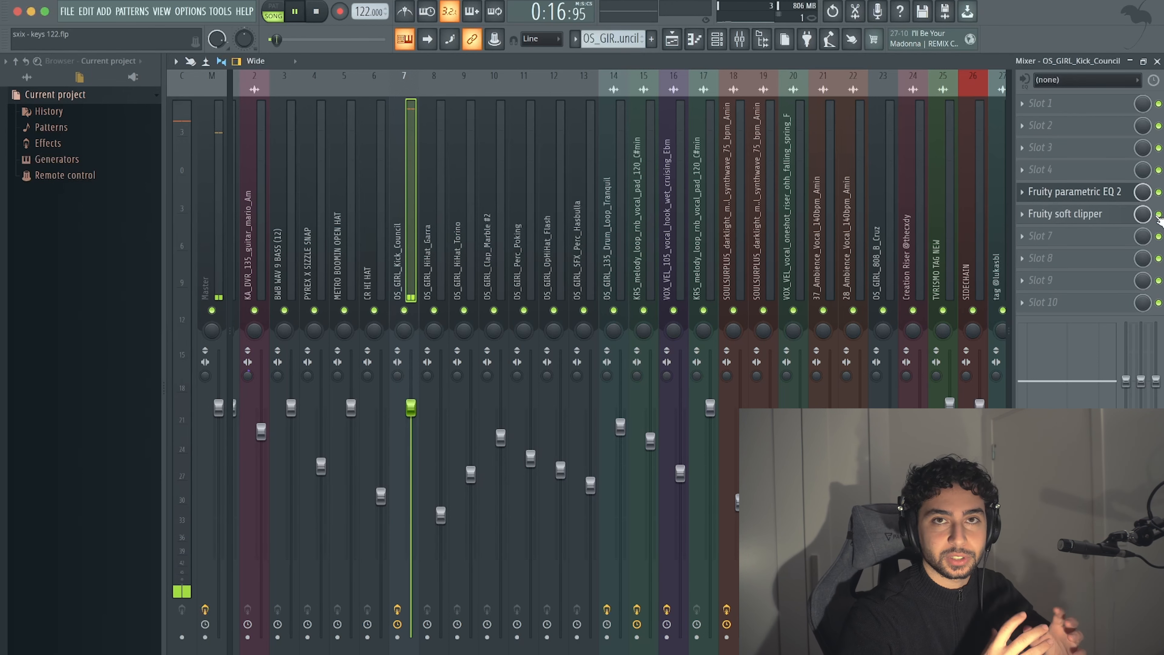
{"action": "key", "text": "space"}
Examine the OS_GIRL_Kick_Council notes in the piano roll and play the pattern.
{"action": "key", "text": "F7"}
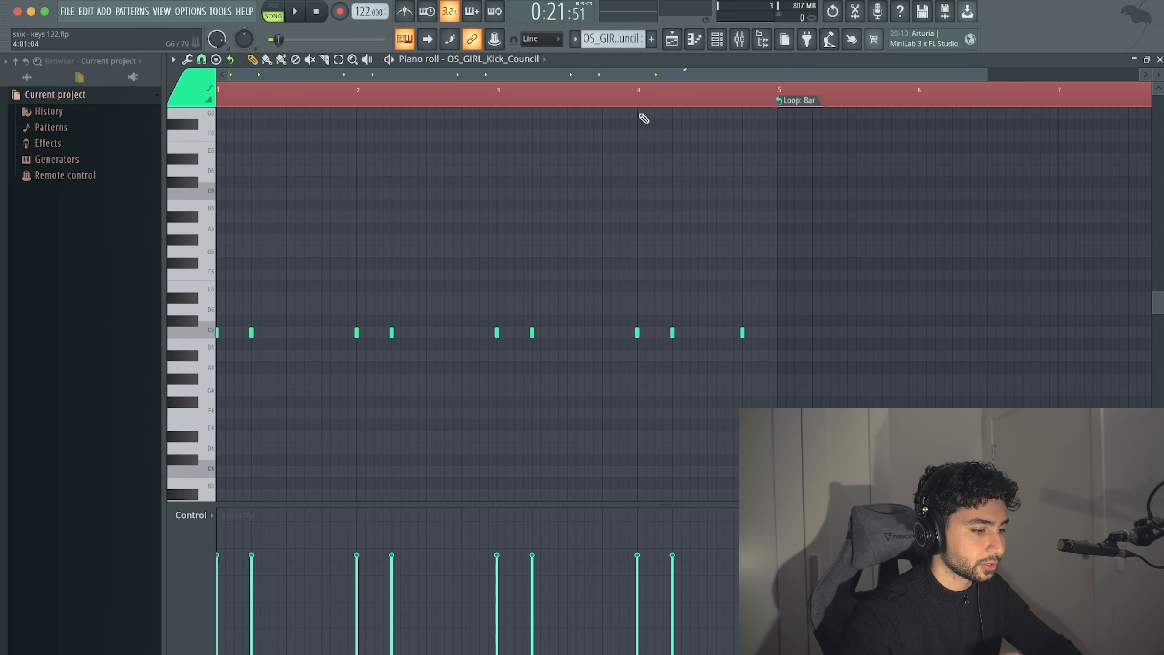
{"action": "left_click", "coordinate": [713, 102]}
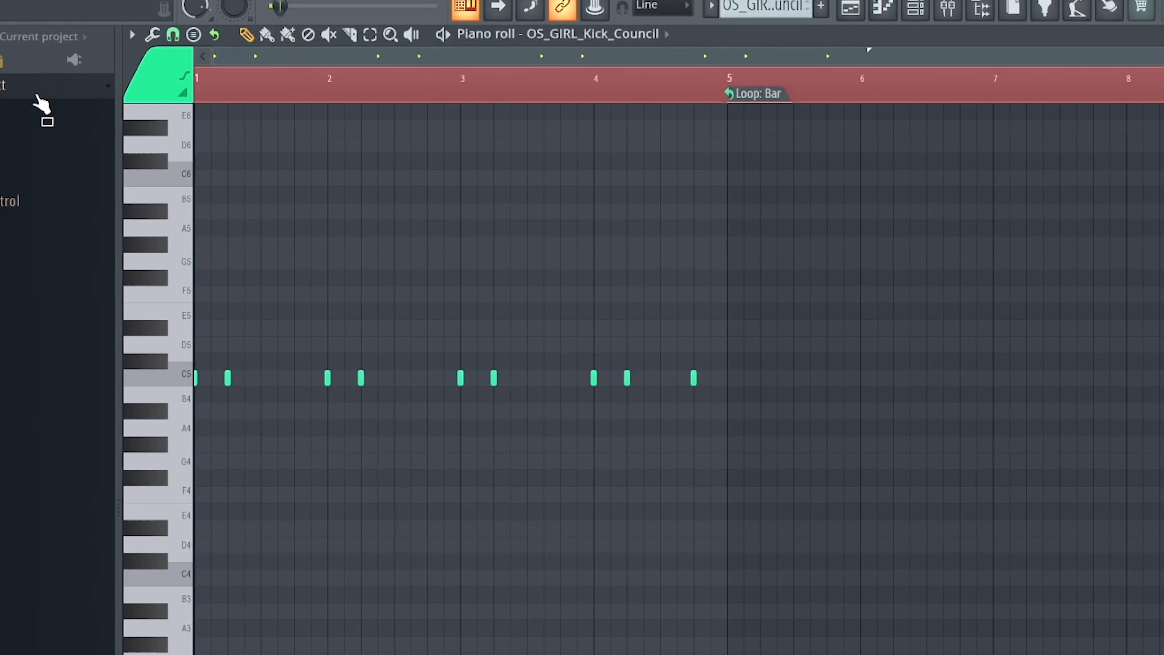
{"action": "key", "text": "space"}
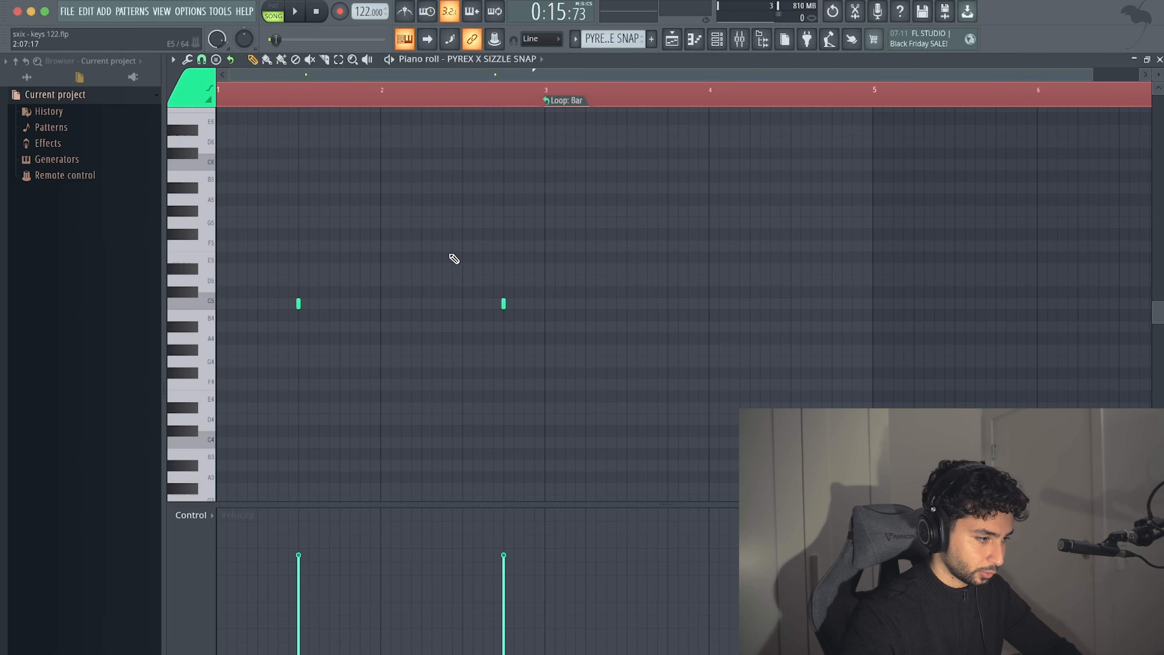
Unmute Track 12 with the PYREX X SIZZLE SNAP pattern in the playlist.
{"action": "scroll", "coordinate": [442, 307], "scroll_direction": "up", "scroll_amount": 2}
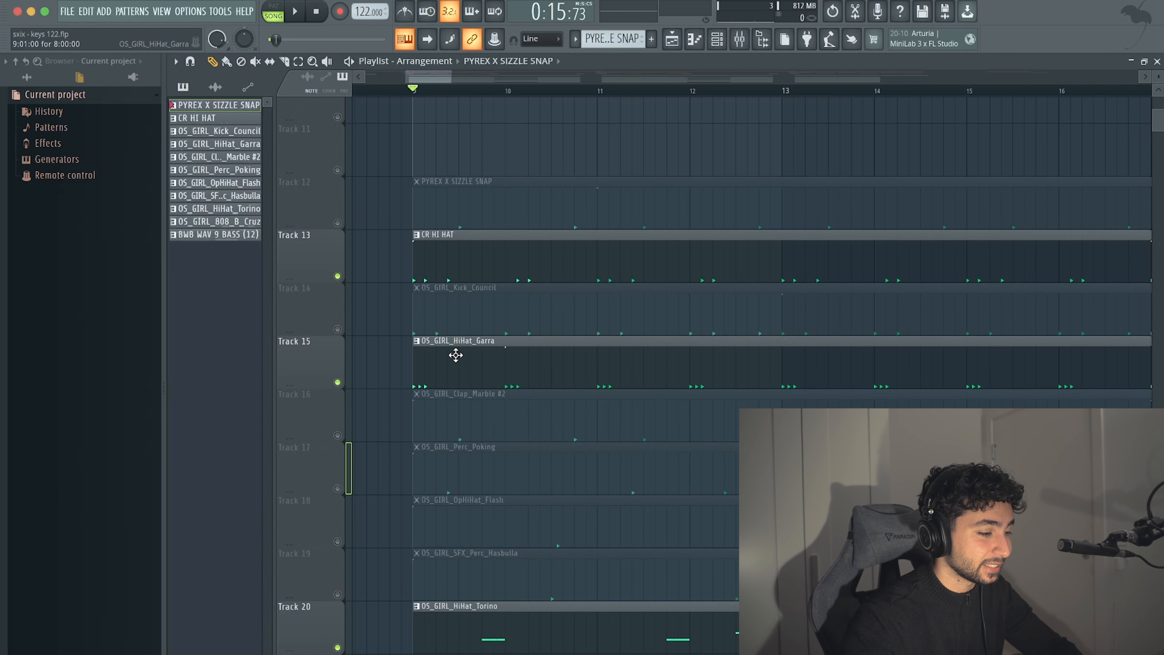
{"action": "left_click", "coordinate": [336, 224]}
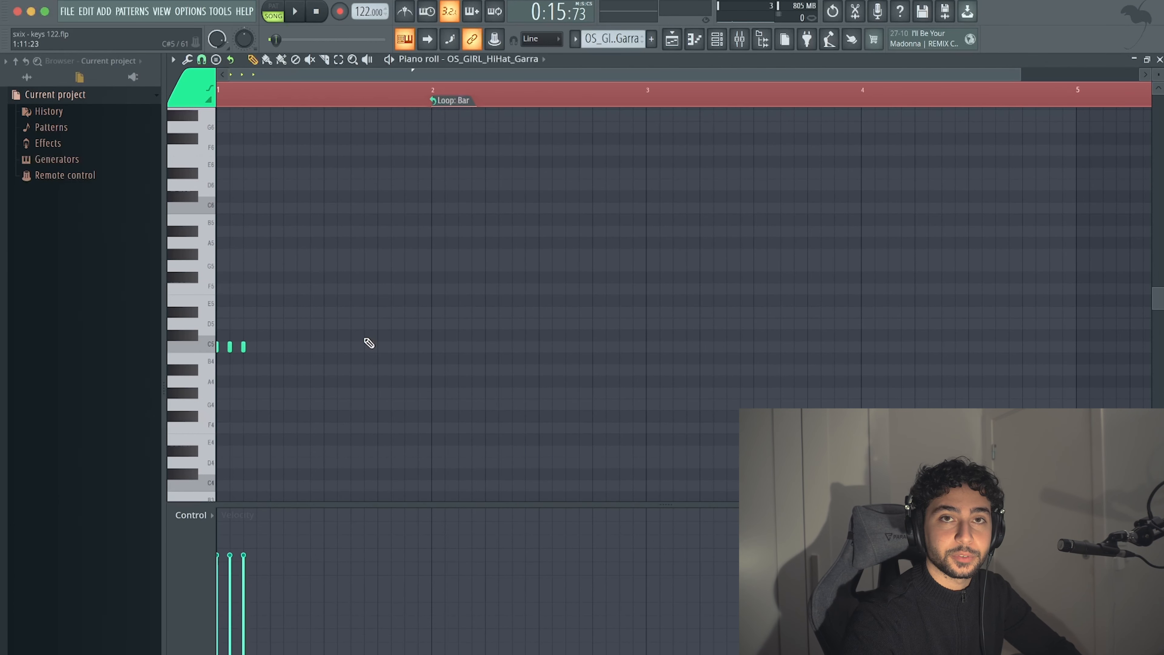
Play the OS_GIRL_HiHat_Garra pattern and examine its notes in the piano roll.
{"action": "key", "text": "space"}
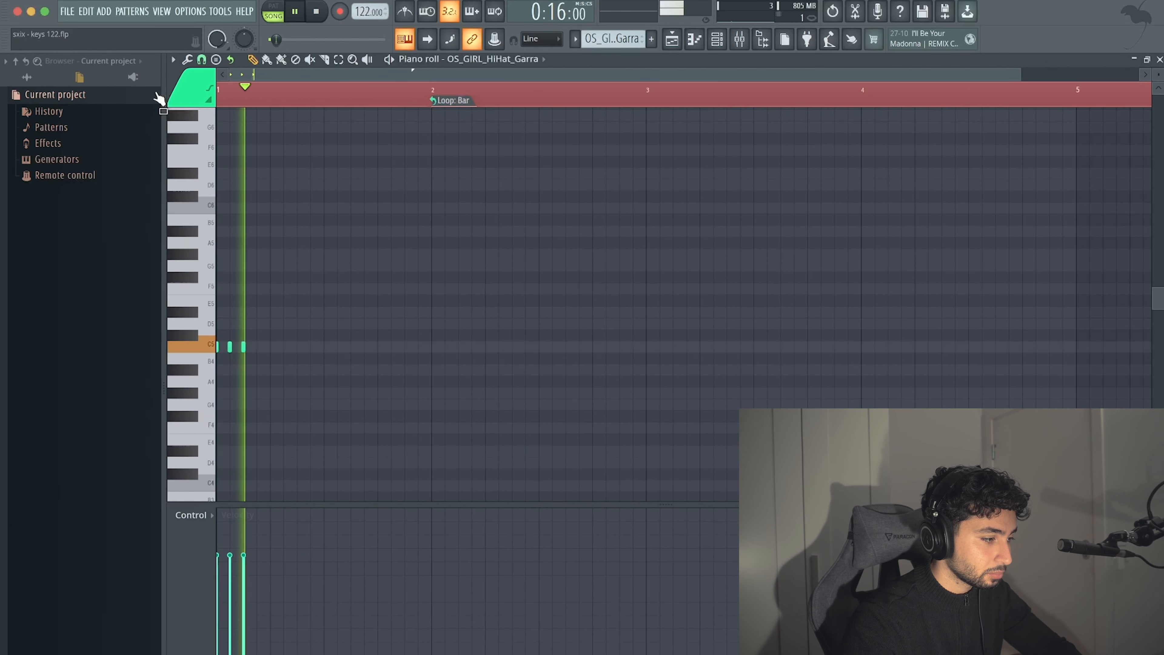
{"action": "key", "text": "space"}
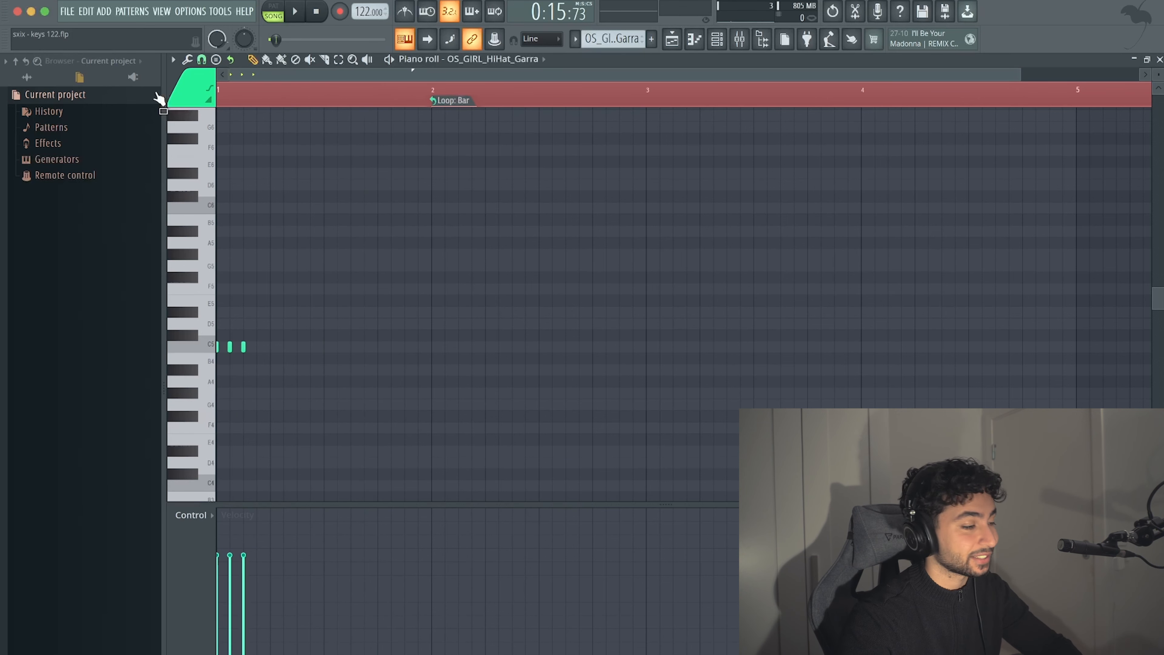
{"action": "scroll", "coordinate": [244, 200], "scroll_direction": "up", "scroll_amount": 2}
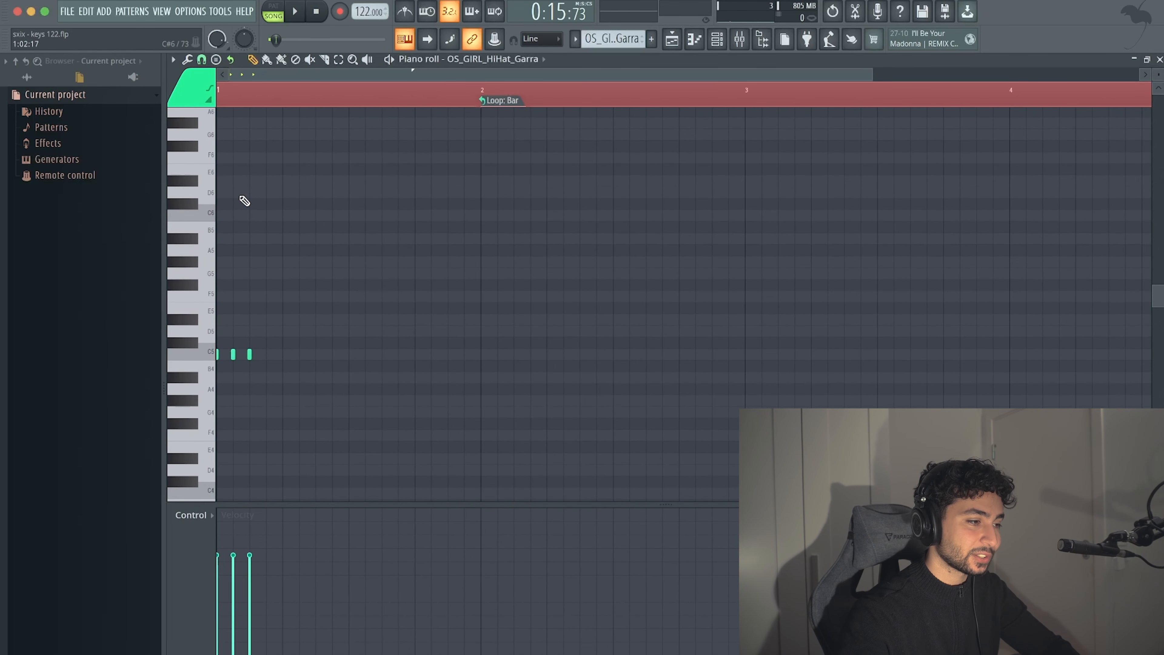
{"action": "scroll", "coordinate": [244, 200], "scroll_direction": "down", "scroll_amount": 2}
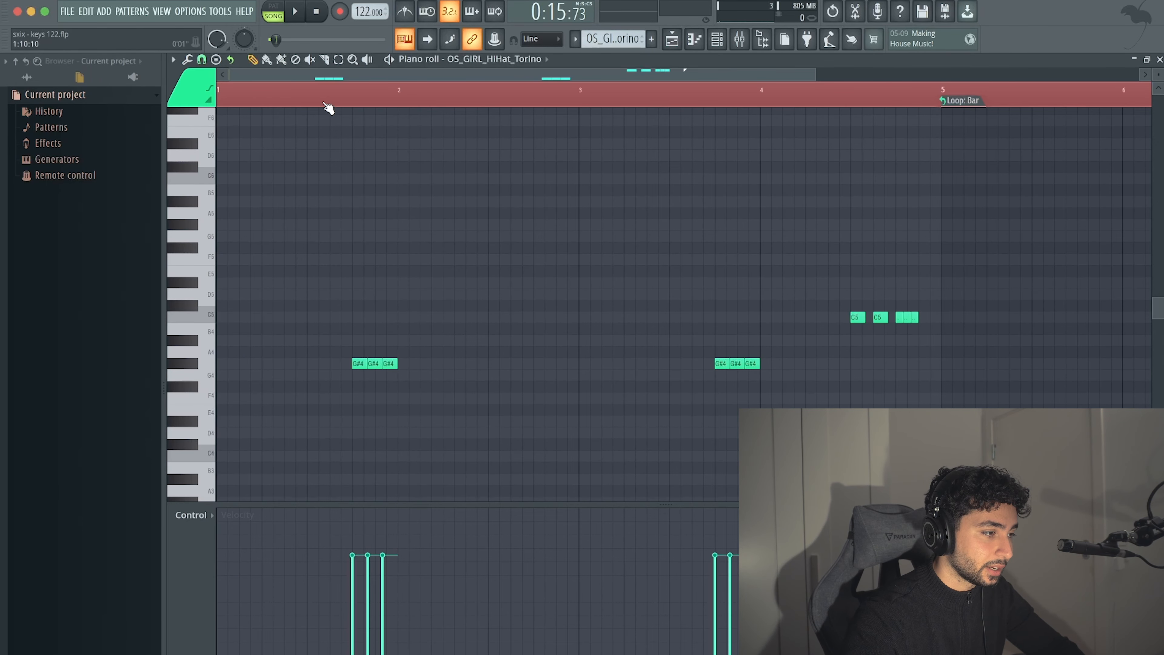
Play the OS_GIRL_HiHat_Torino pattern and examine its notes in the piano roll.
{"action": "key", "text": "space"}
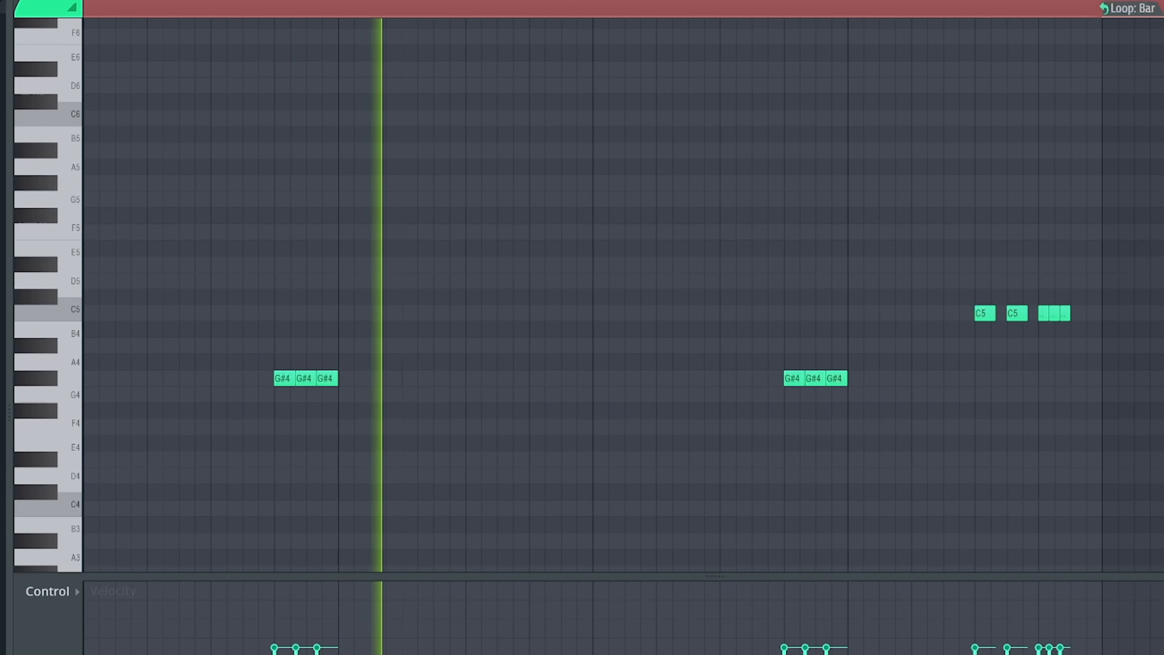
{"action": "left_click", "coordinate": [733, 7]}
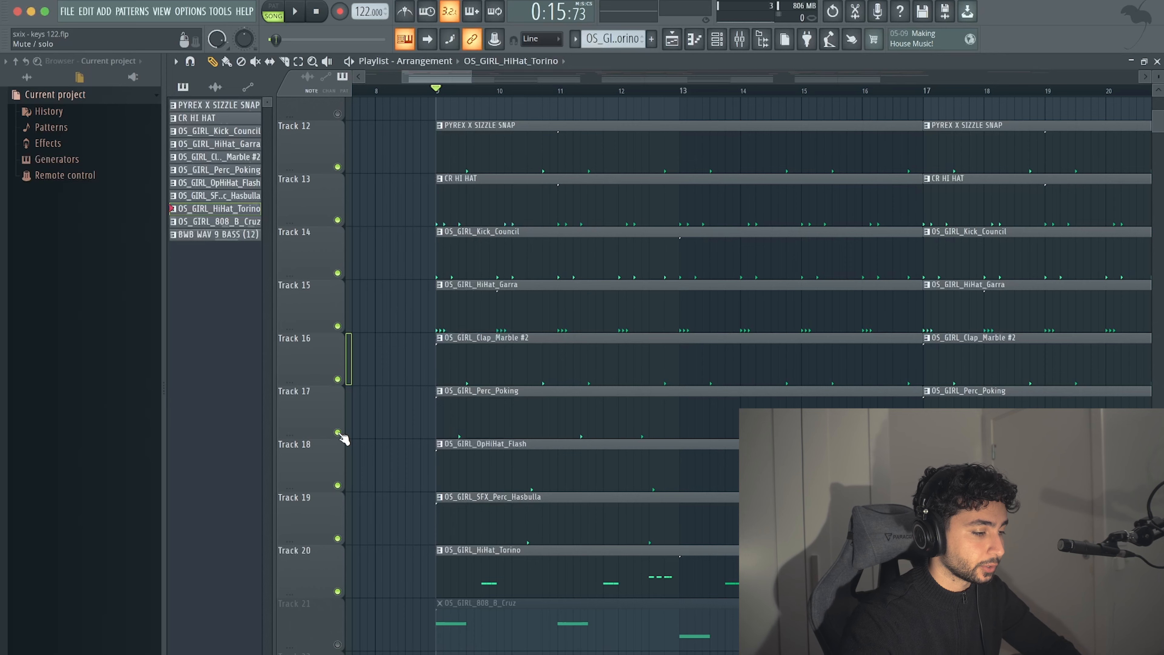
Solo Track 17 in the playlist and play the OS_GIRL_Perc_Poking pattern with its notes shown in the piano roll.
{"action": "right_click", "coordinate": [338, 432]}
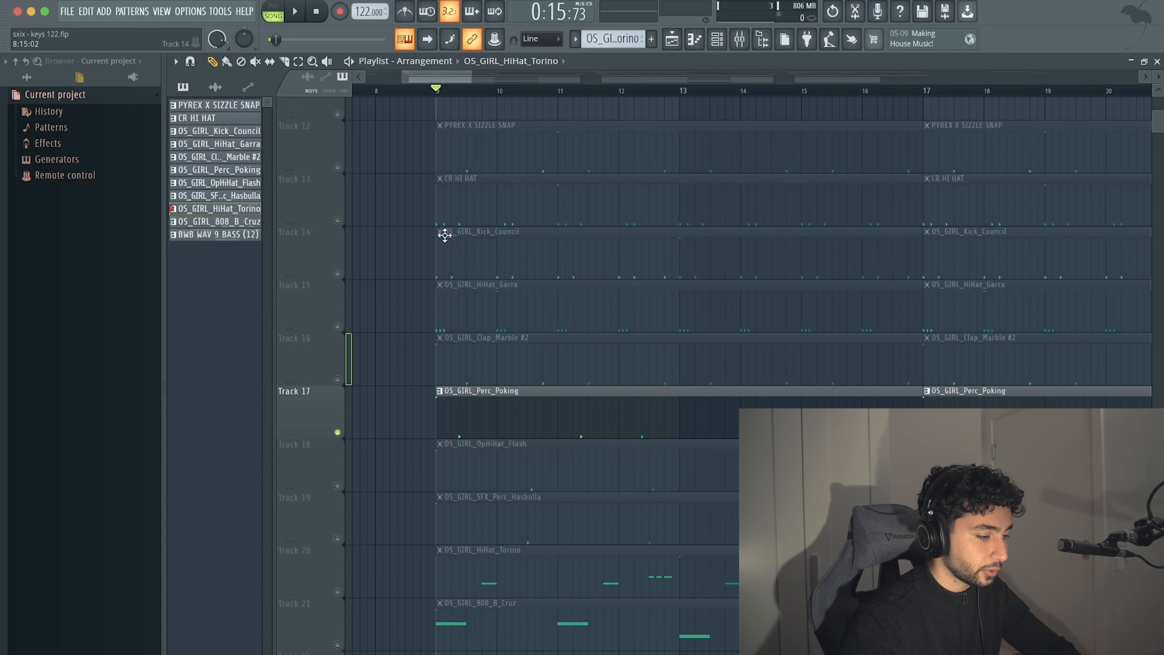
{"action": "double_click", "coordinate": [544, 405]}
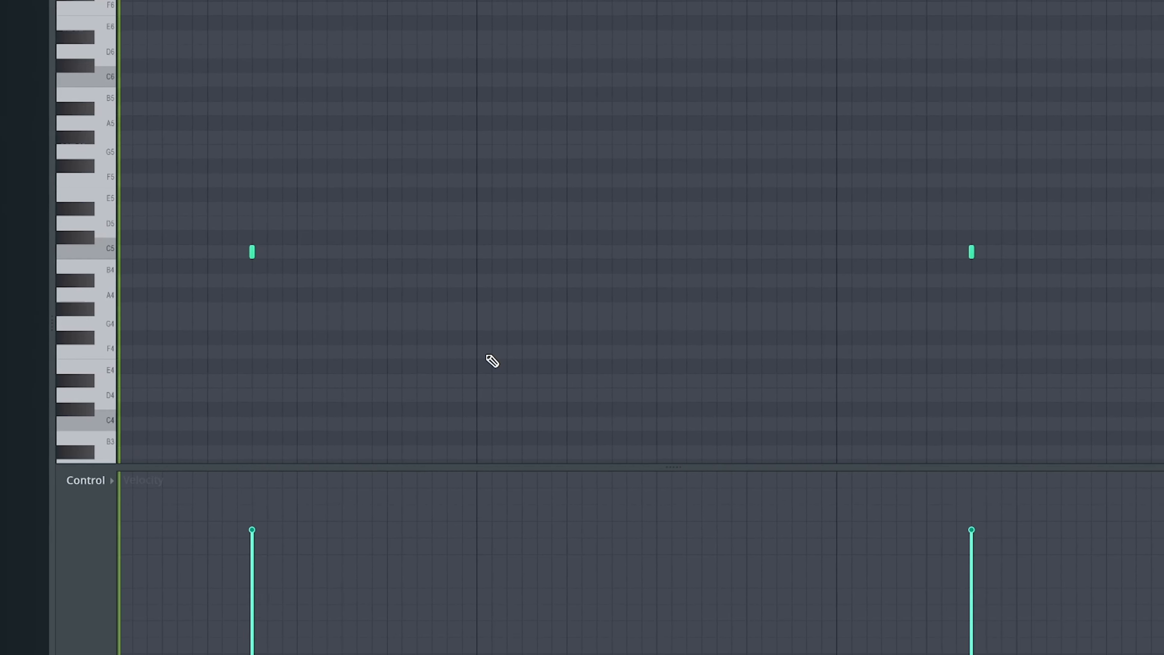
{"action": "key", "text": "space"}
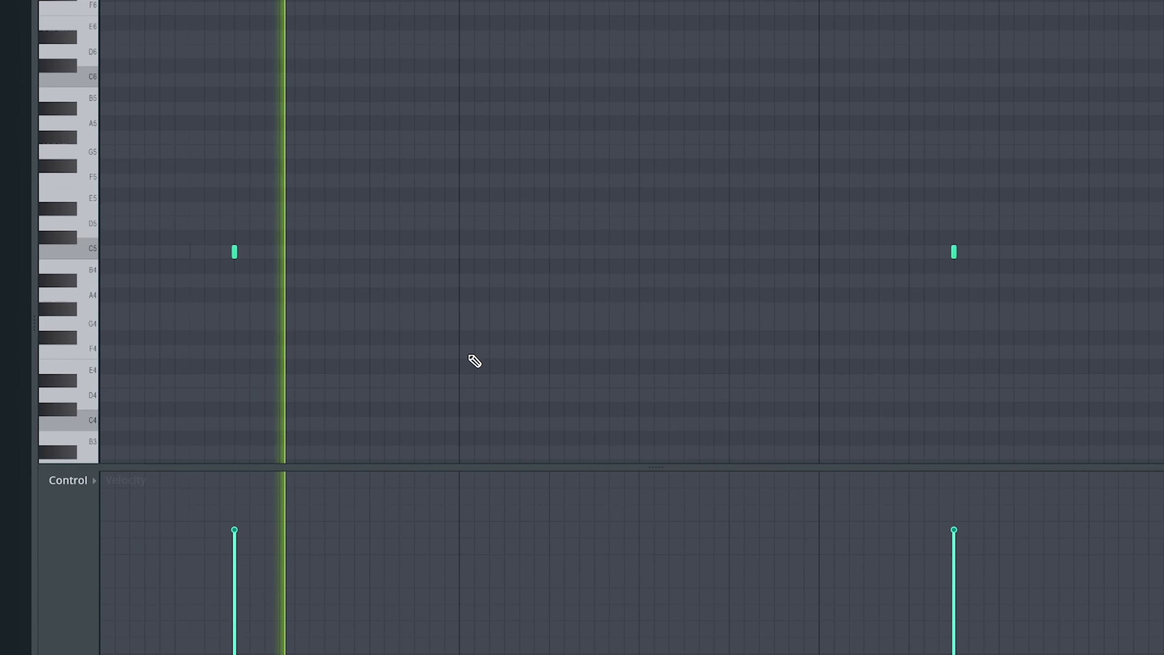
{"action": "scroll", "coordinate": [697, 340], "scroll_direction": "down", "scroll_amount": 1}
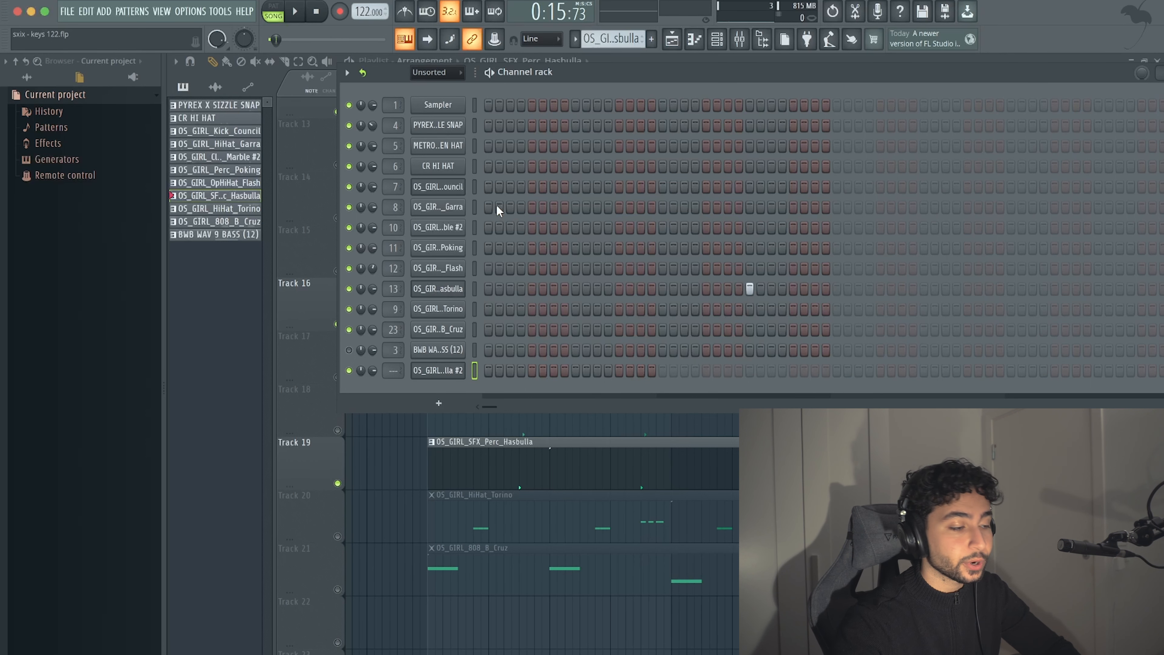
Adjust the time stretch of the OS_GIRL_SFX_Perc_Hasbulla #2 sample, set its stretching mode to Resample and preview it.
{"action": "left_click", "coordinate": [448, 370]}
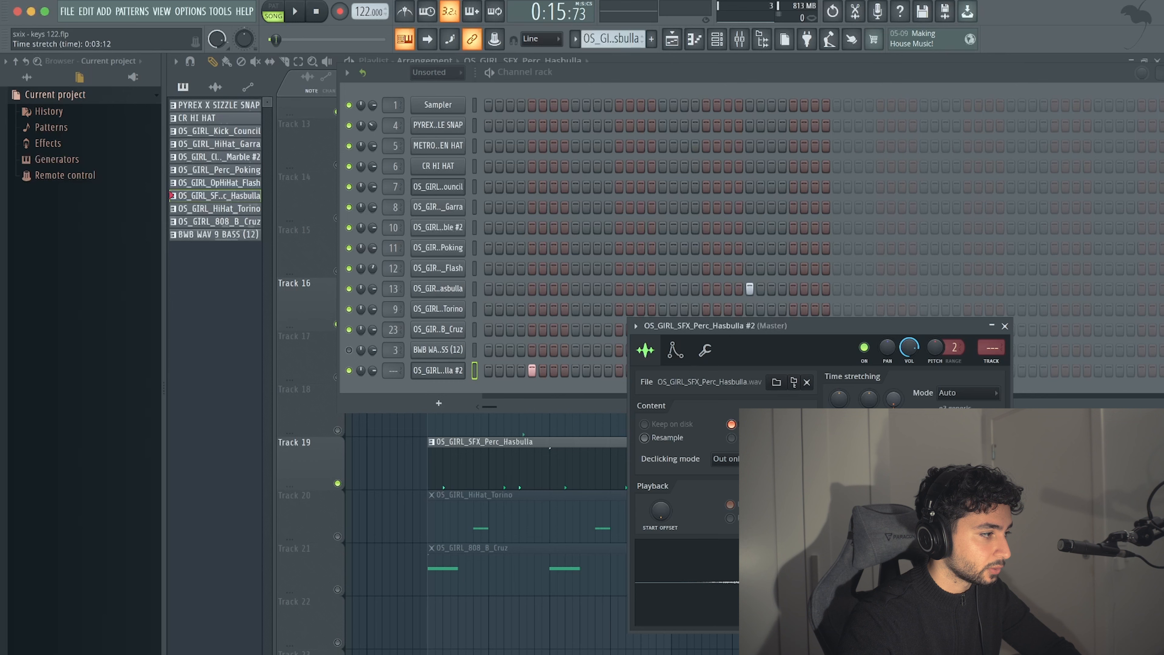
{"action": "left_click_drag", "start_coordinate": [893, 398], "coordinate": [893, 402]}
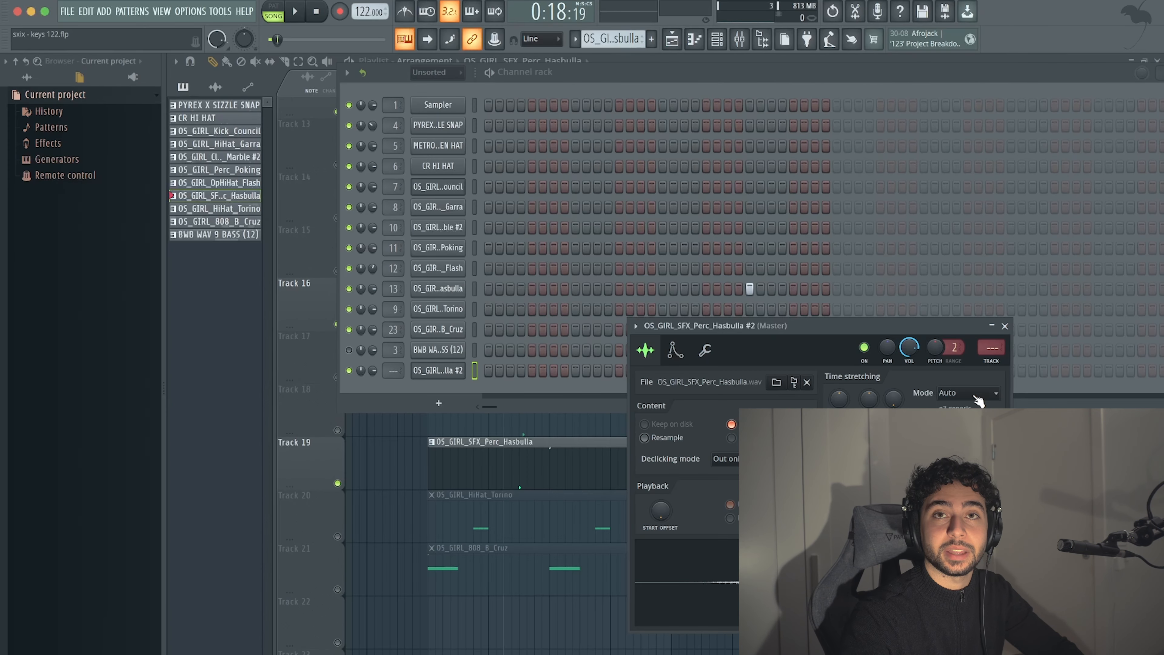
{"action": "left_click", "coordinate": [976, 395]}
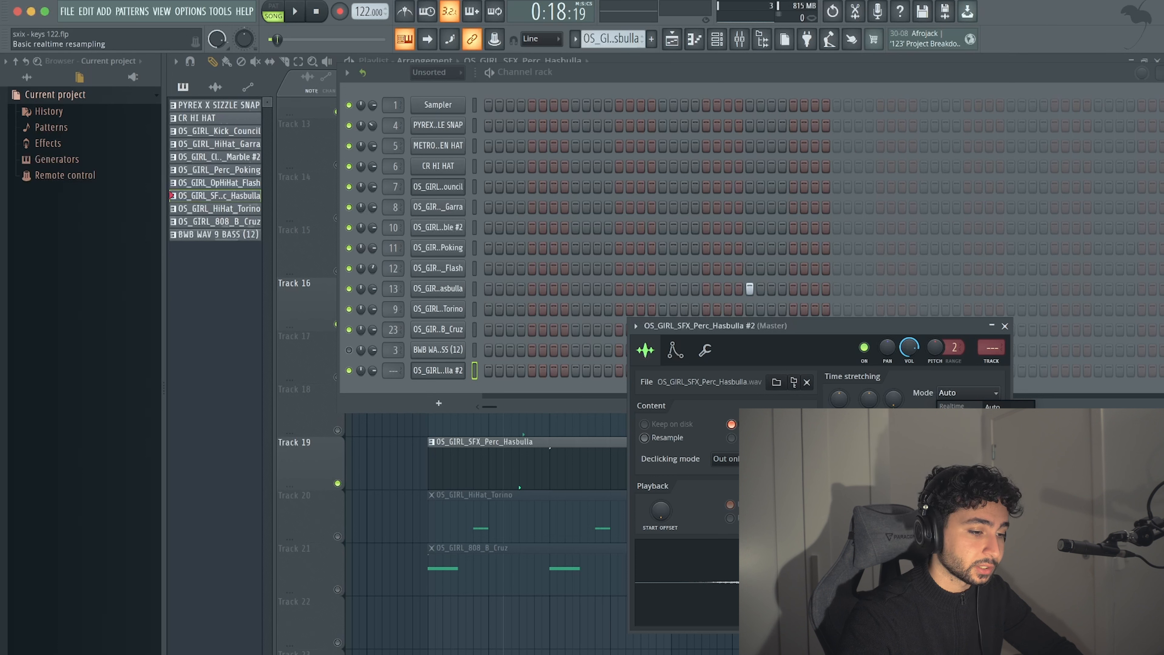
{"action": "left_click", "coordinate": [956, 417]}
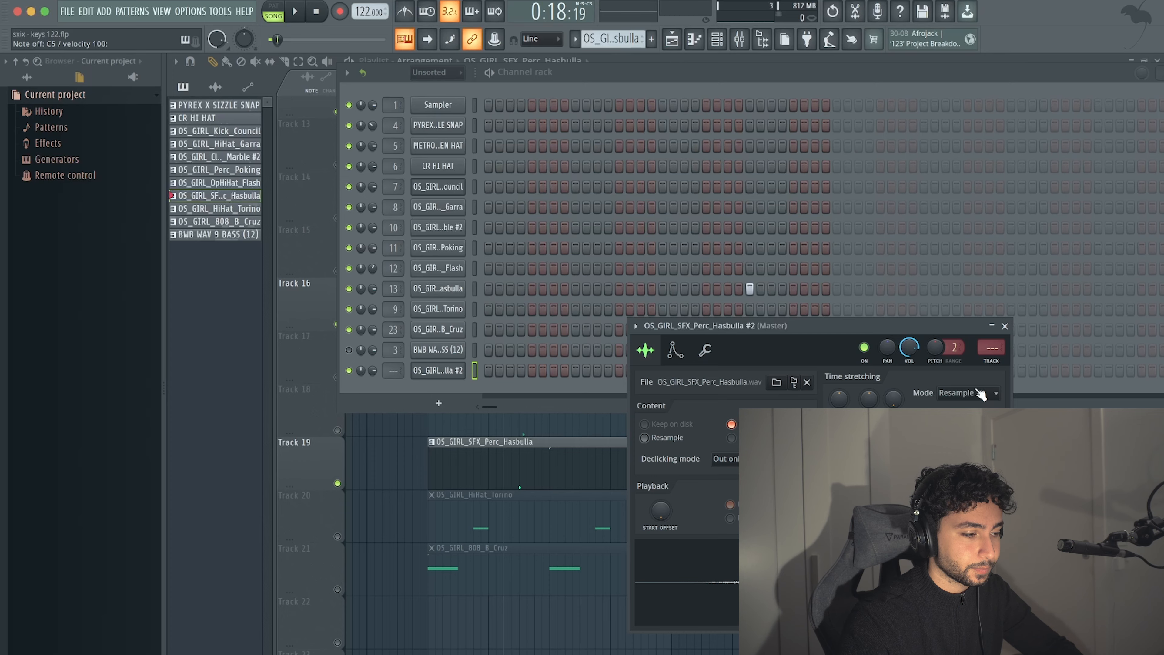
{"action": "left_click", "coordinate": [534, 651]}
{"action": "scroll", "coordinate": [493, 548], "scroll_direction": "up", "scroll_amount": 2}
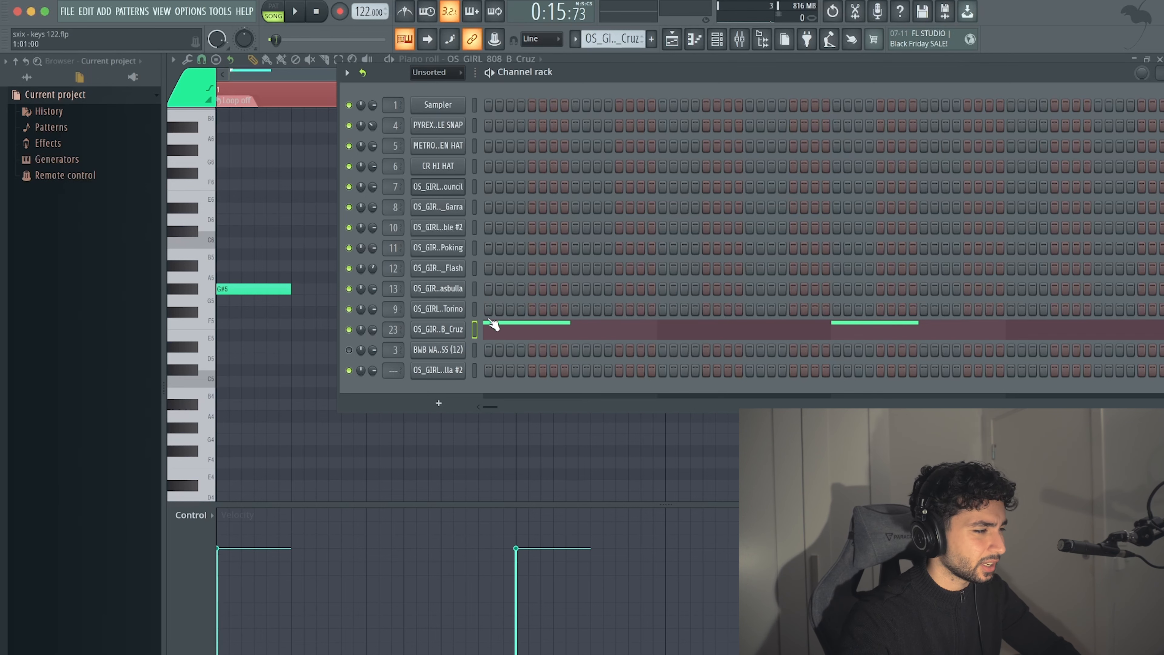
View the sampler settings of the OS_GIRL_808_B_Cruz channel.
{"action": "left_click", "coordinate": [437, 329]}
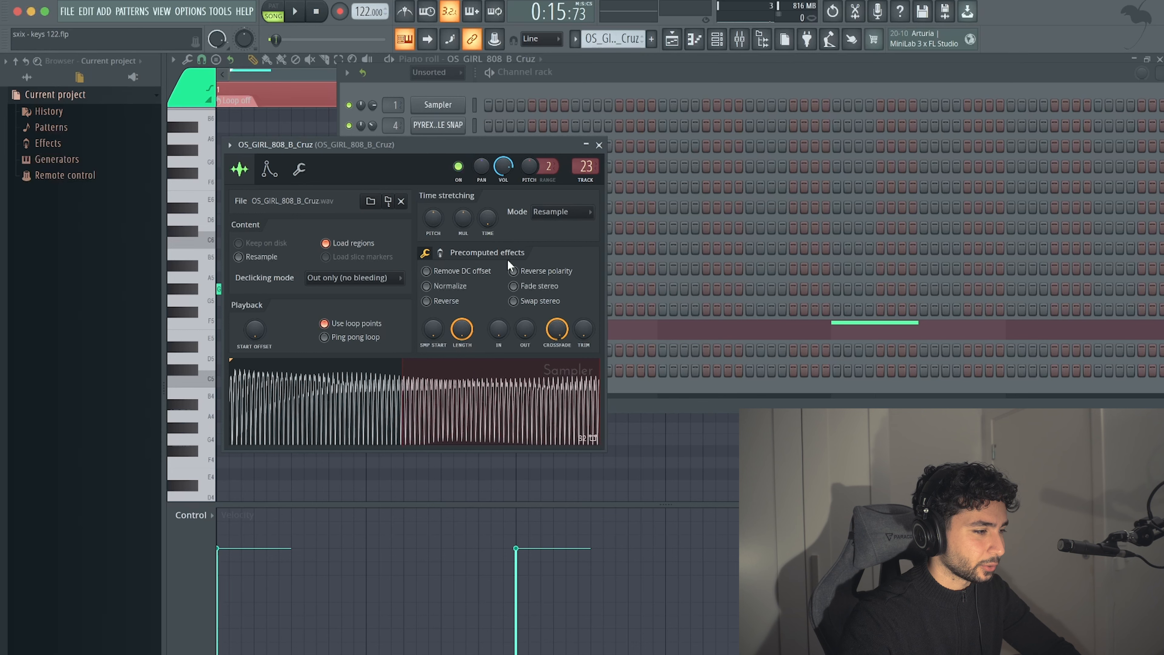
{"action": "key", "text": "alt+c"}
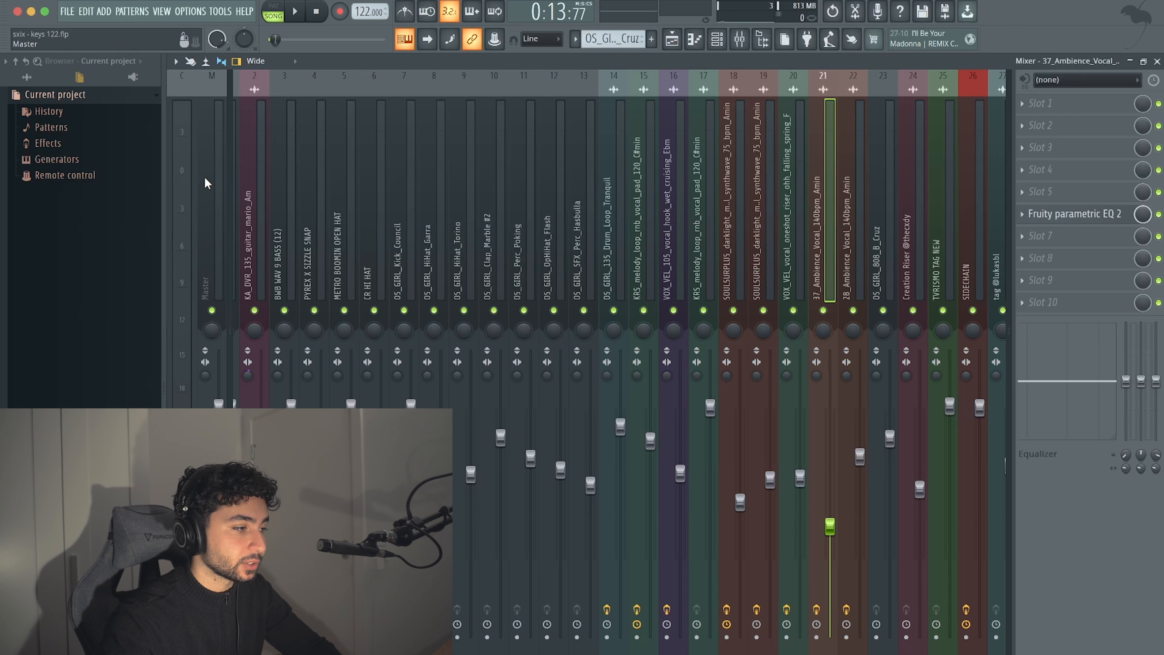
Inspect the effect slots of the OS_GIRL_808_B_Cruz and OS_GIRL_Kick_Council mixer tracks.
{"action": "left_click", "coordinate": [889, 271]}
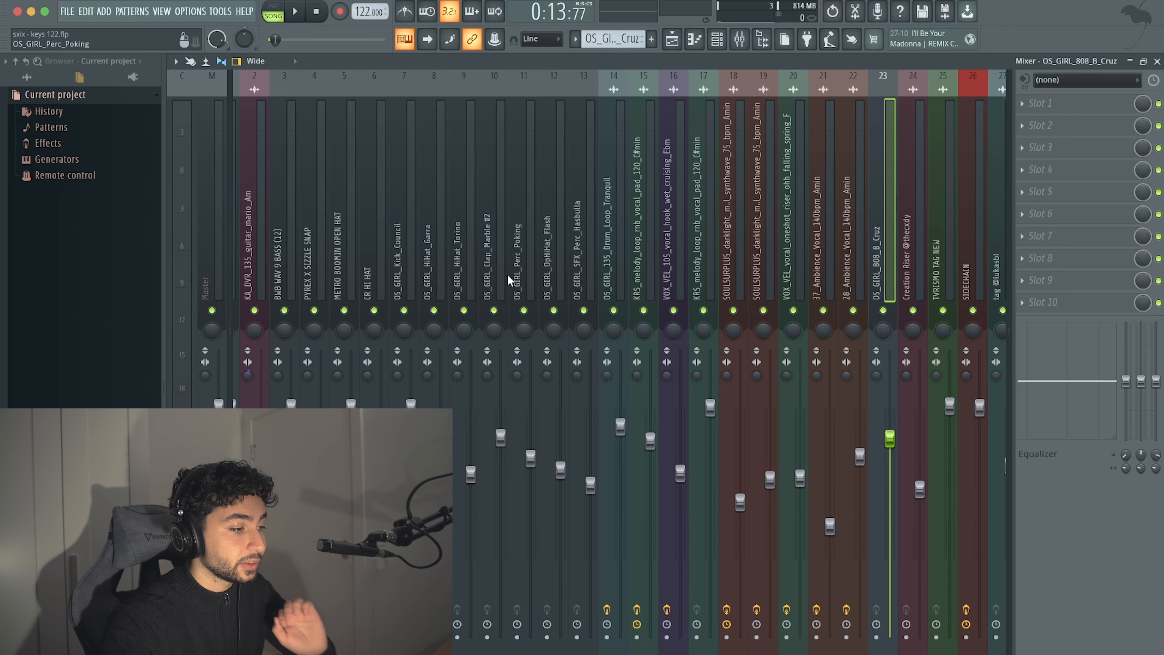
{"action": "left_click", "coordinate": [401, 238]}
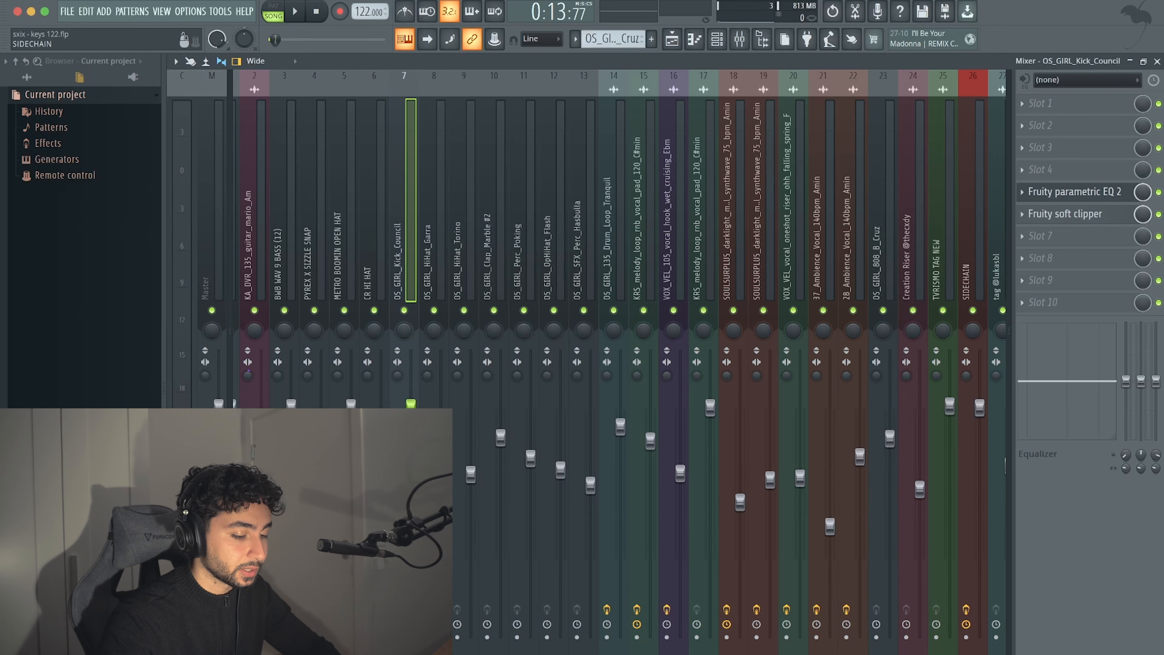
Add a Fruity Limiter to slot 5 of the SIDECHAIN mixer track, switch it to COMP and open its sidechain input choices.
{"action": "left_click", "coordinate": [970, 300]}
{"action": "left_click", "coordinate": [1056, 201]}
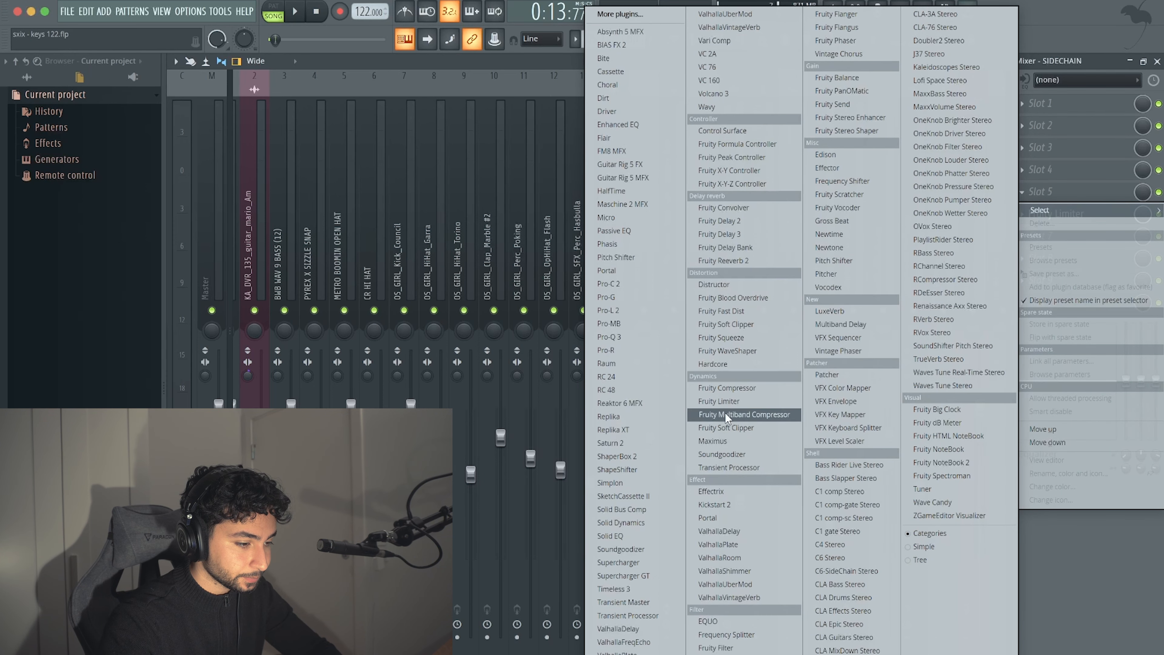
{"action": "left_click", "coordinate": [718, 401]}
{"action": "left_click", "coordinate": [326, 330]}
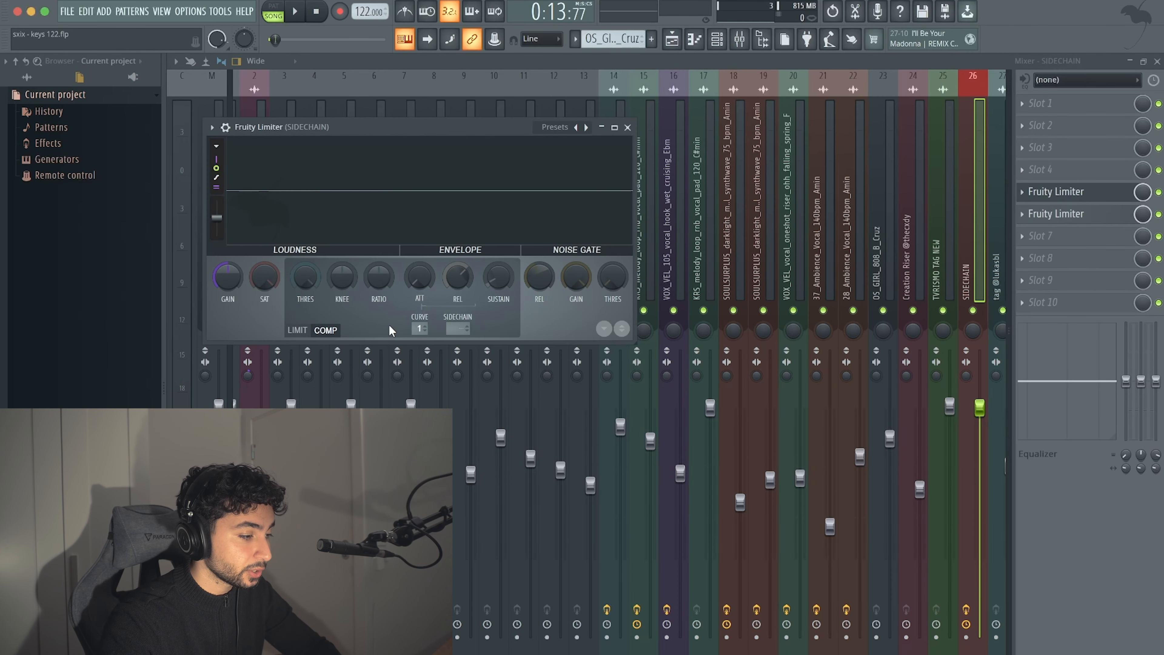
{"action": "left_click", "coordinate": [456, 329]}
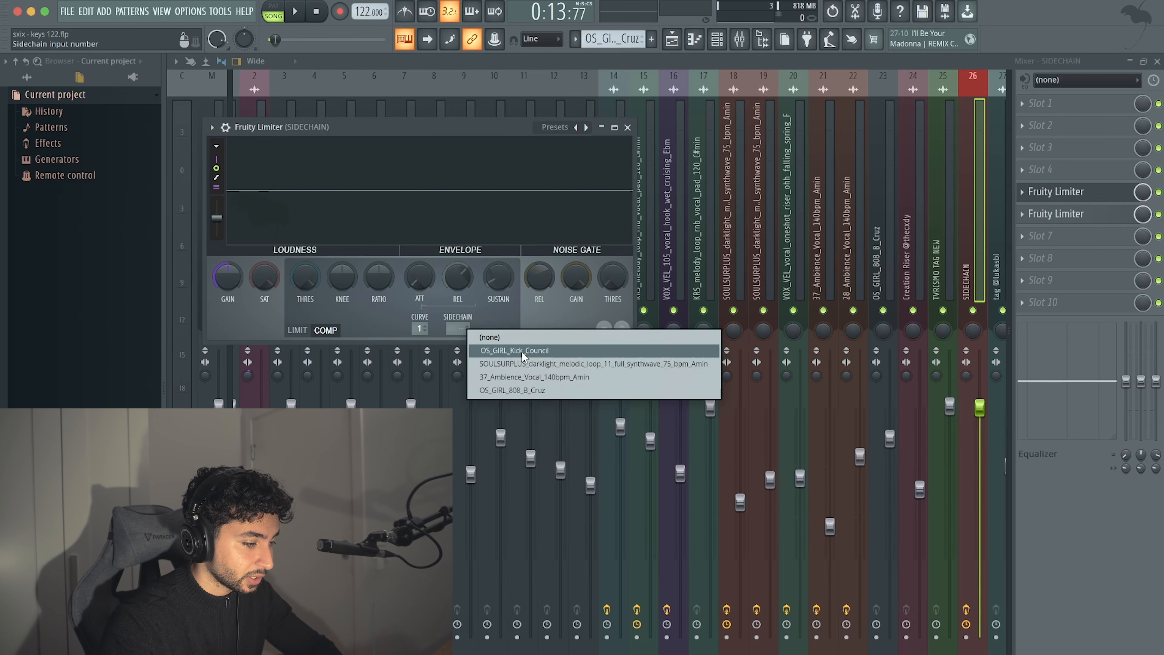